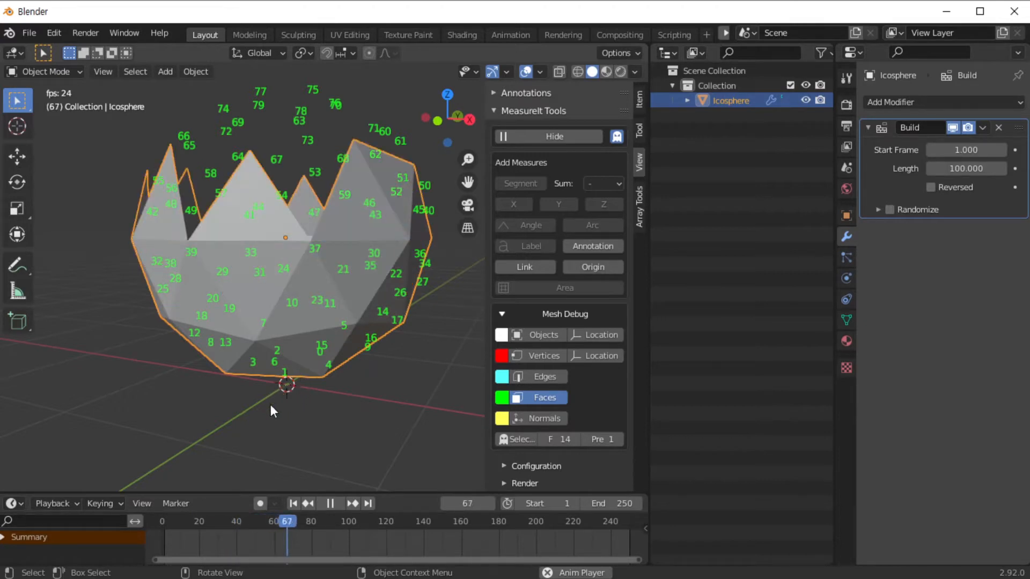
Step: Return to the first frame and play the icosphere's build animation
key("shift+Left")
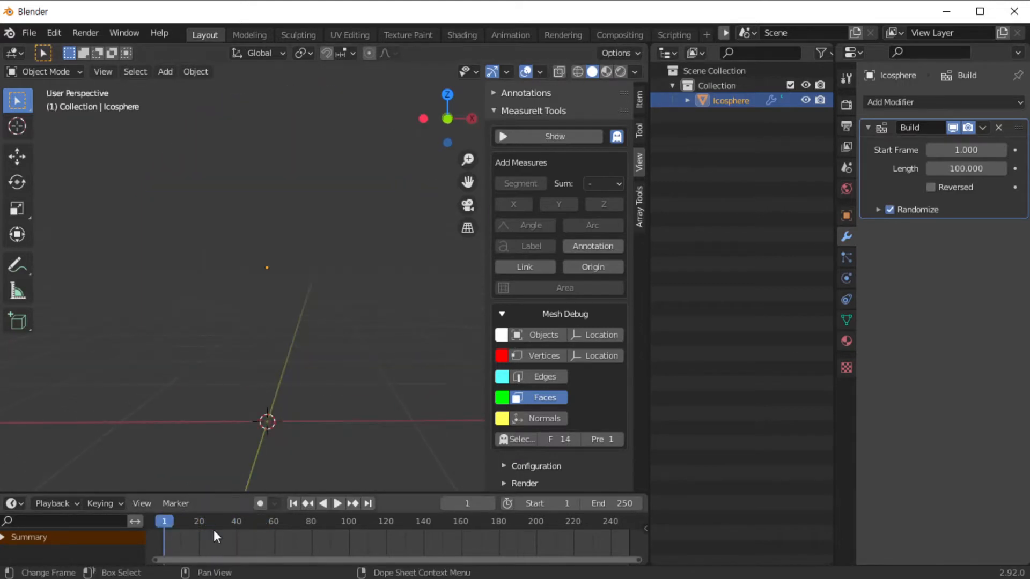
key("space")
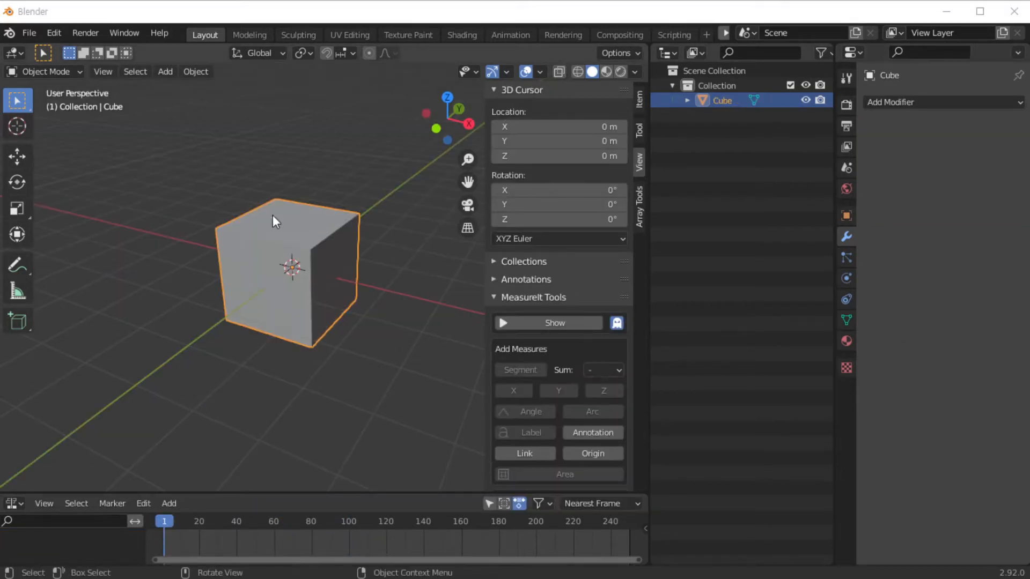
Step: Add a Build modifier to the cube and scrub the timeline back to frame 1 to preview it
left_click(906, 103)
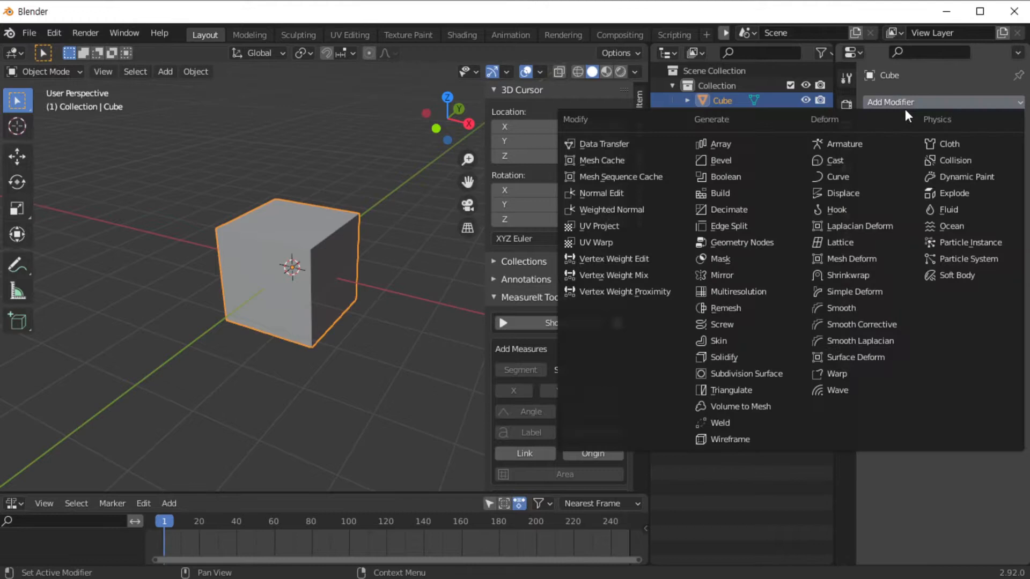
left_click(744, 190)
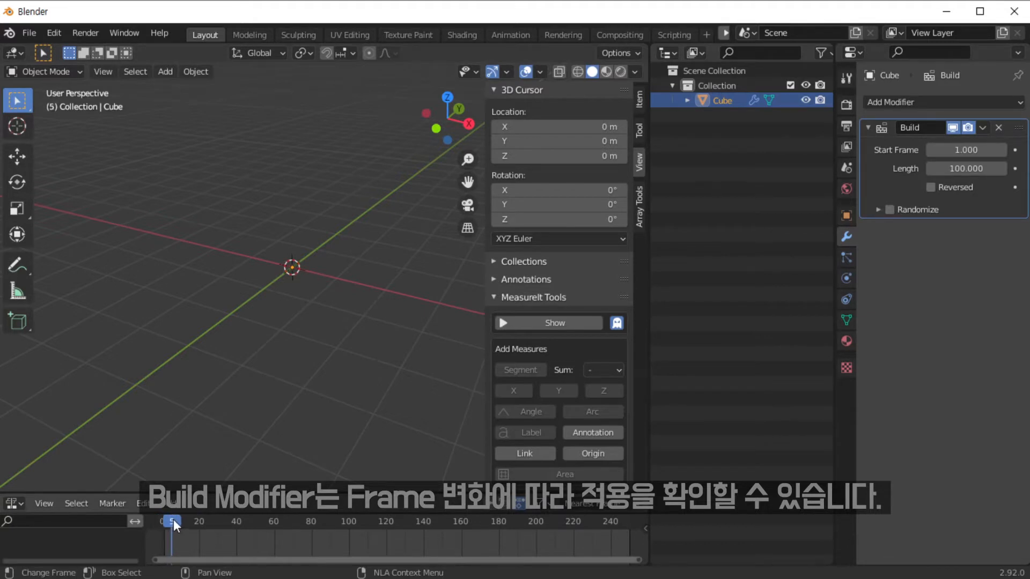
left_click_drag(173, 519, 167, 543)
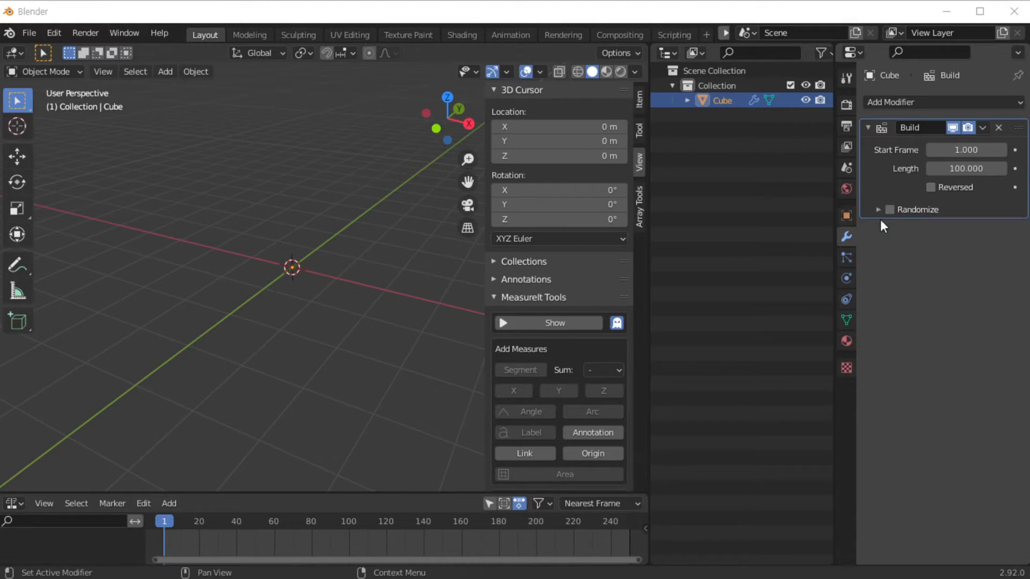
Step: Set the Build modifier's Start Frame to 50 and scrub through the timeline to preview the delayed build
left_click(972, 150)
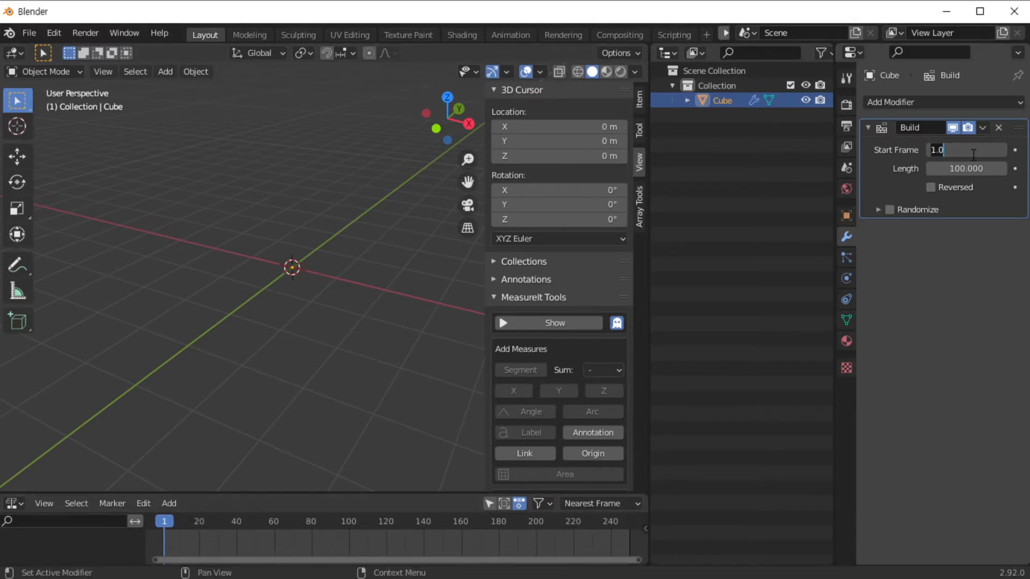
type("50")
key("Return")
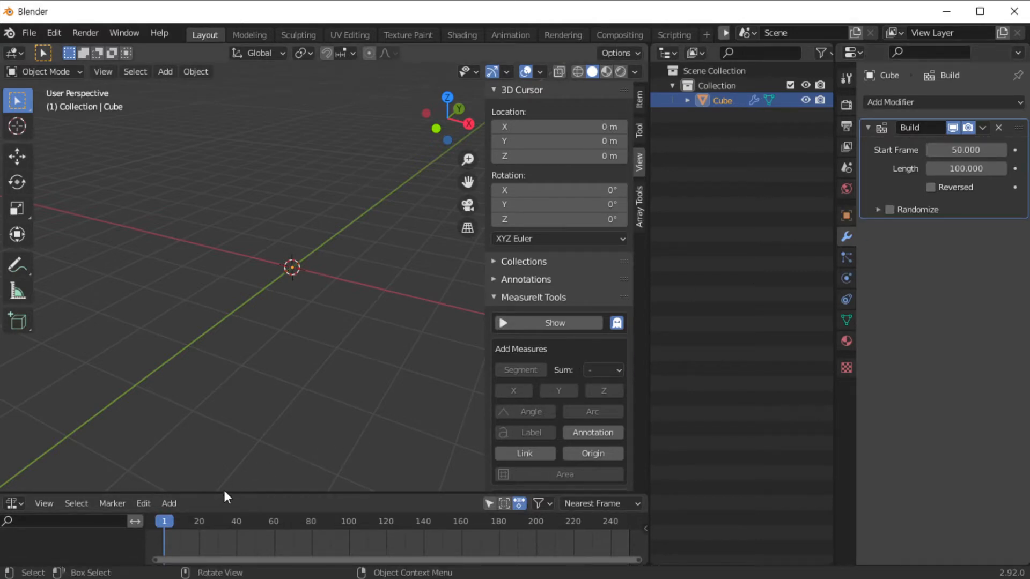
mouse_move(159, 519)
left_mouse_down()
mouse_move(465, 548)
mouse_move(160, 529)
left_mouse_up()
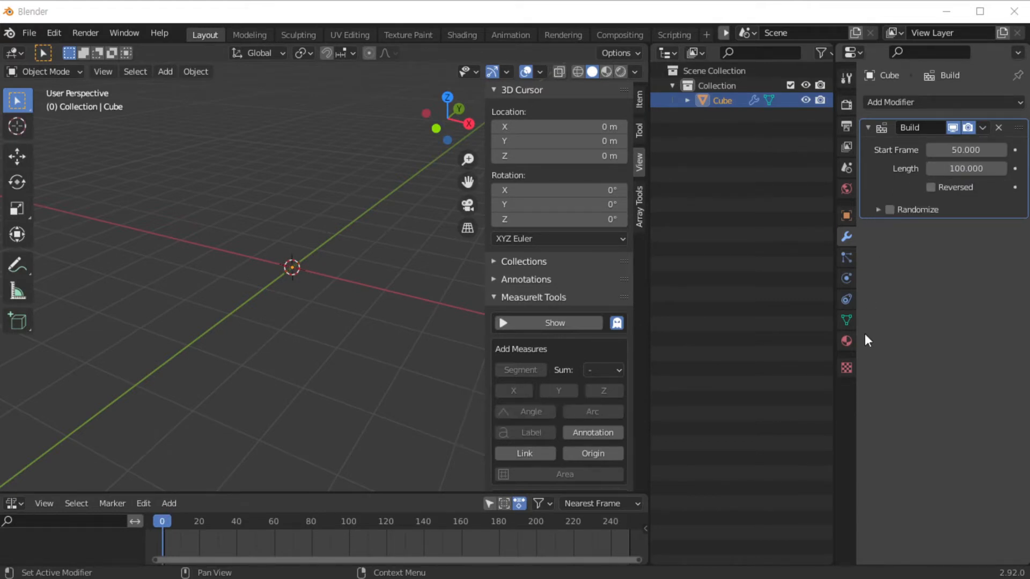
Step: Set the Build modifier's Start Frame to 1 and scrub the timeline to preview the build
left_click(954, 150)
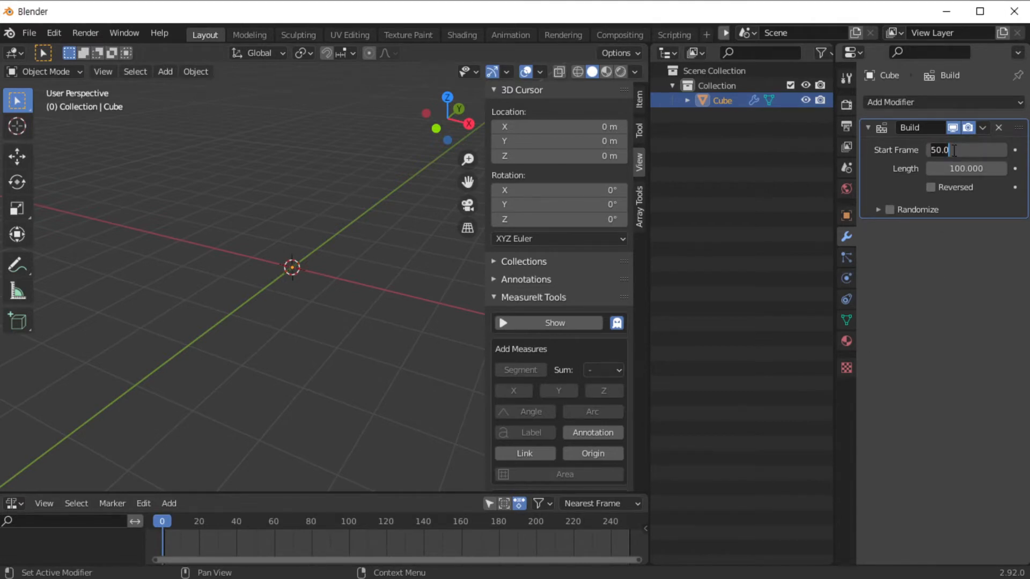
key("Return")
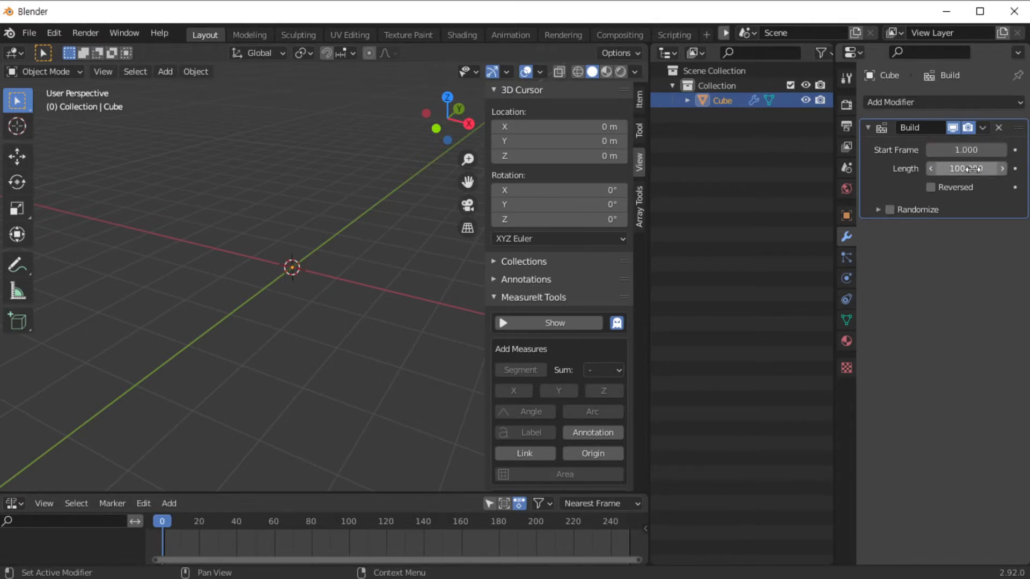
mouse_move(160, 521)
left_mouse_down()
mouse_move(352, 533)
mouse_move(160, 528)
left_mouse_up()
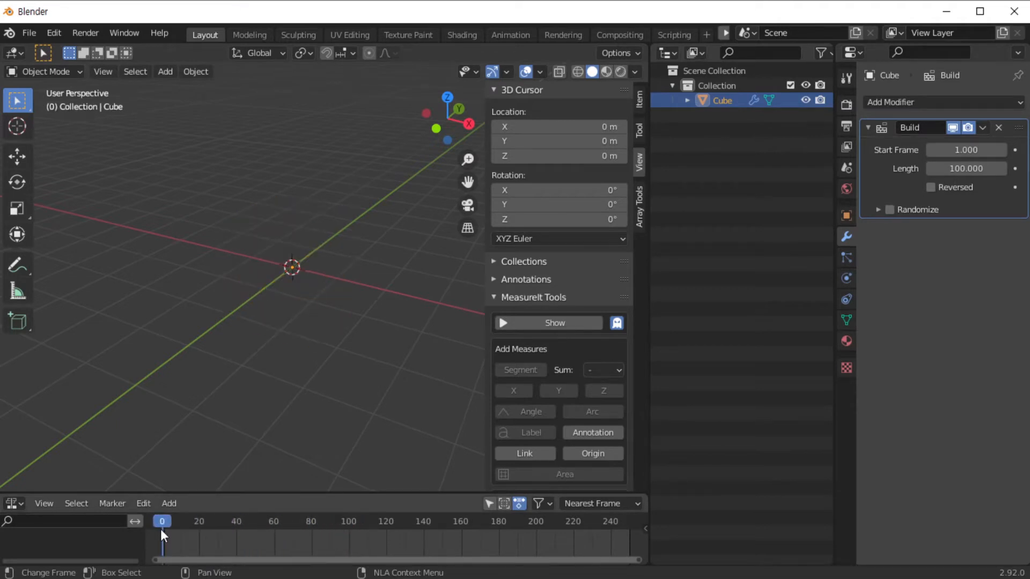
Step: Set the Build modifier's Length to 20 and preview it by scrubbing to frame 30 and back to frame 1
left_click(960, 167)
type("20")
key("Return")
left_click_drag(168, 520, 217, 525)
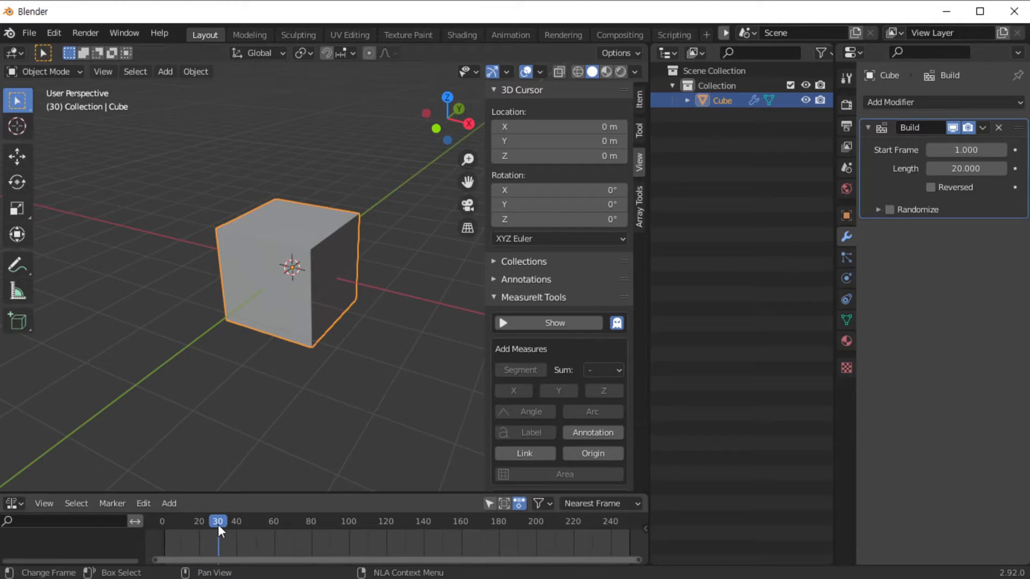
left_click_drag(217, 524, 164, 521)
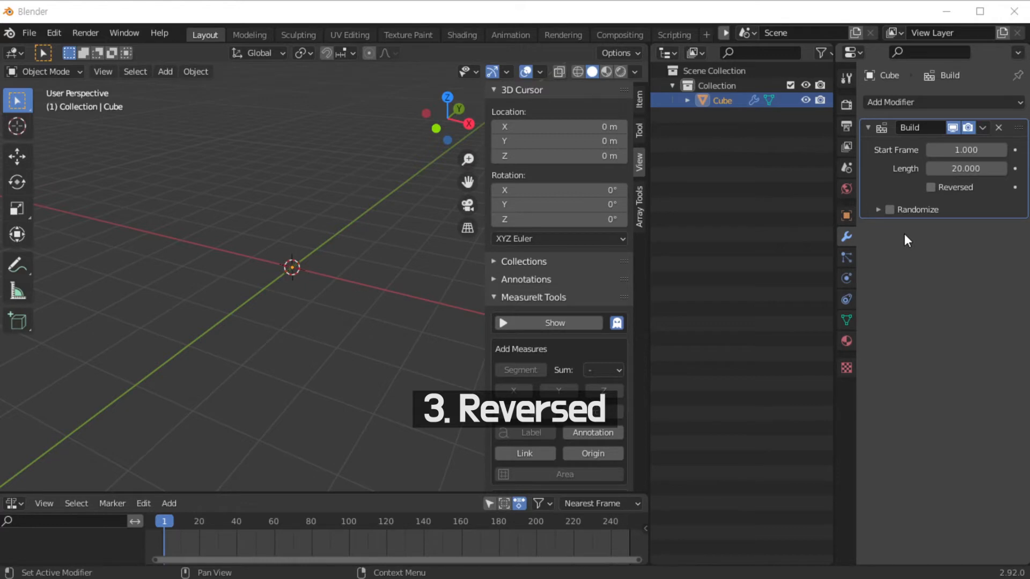
Step: Enable Reversed on the Build modifier with a Length of 100 and scrub the timeline to preview it
left_click(930, 187)
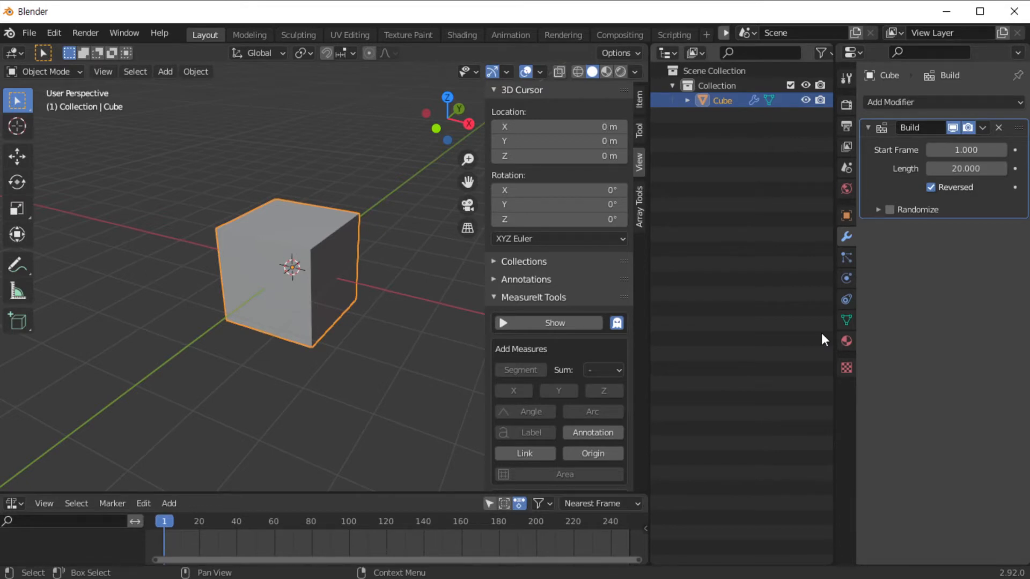
left_click(950, 170)
type("100")
key("Return")
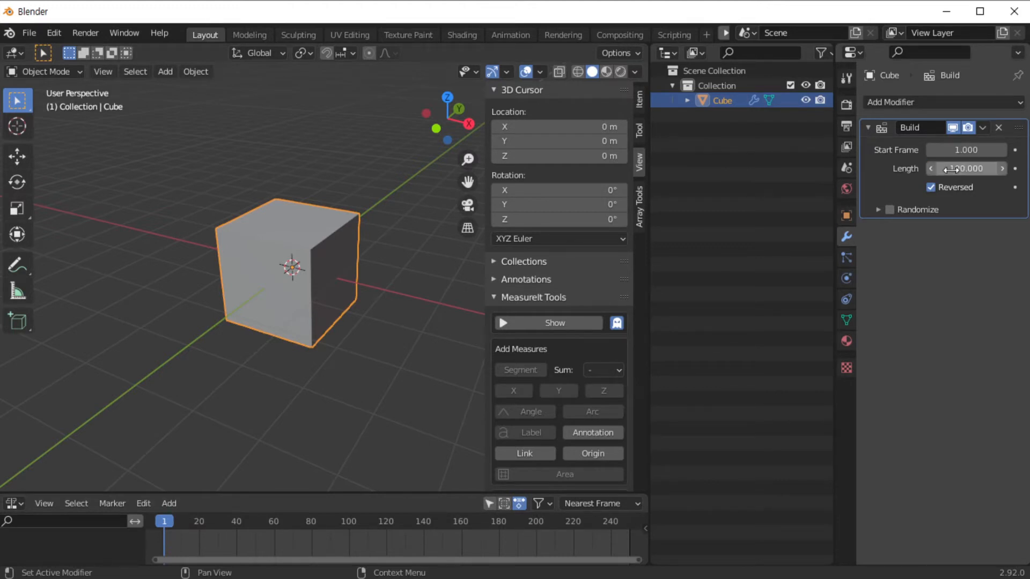
left_click_drag(165, 520, 163, 543)
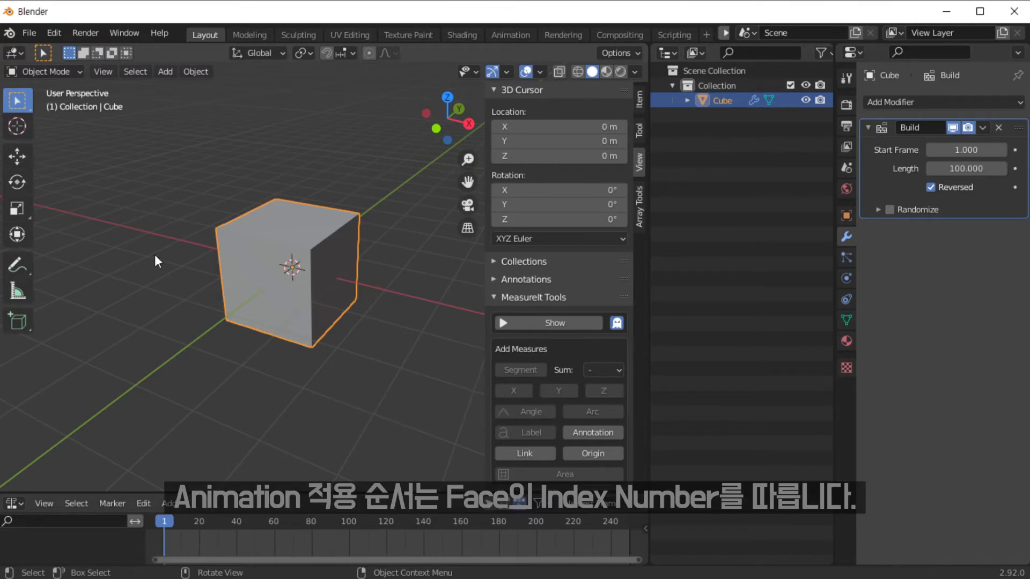
Step: Switch the cube to Edit Mode and look through the available mesh operations
key("Tab")
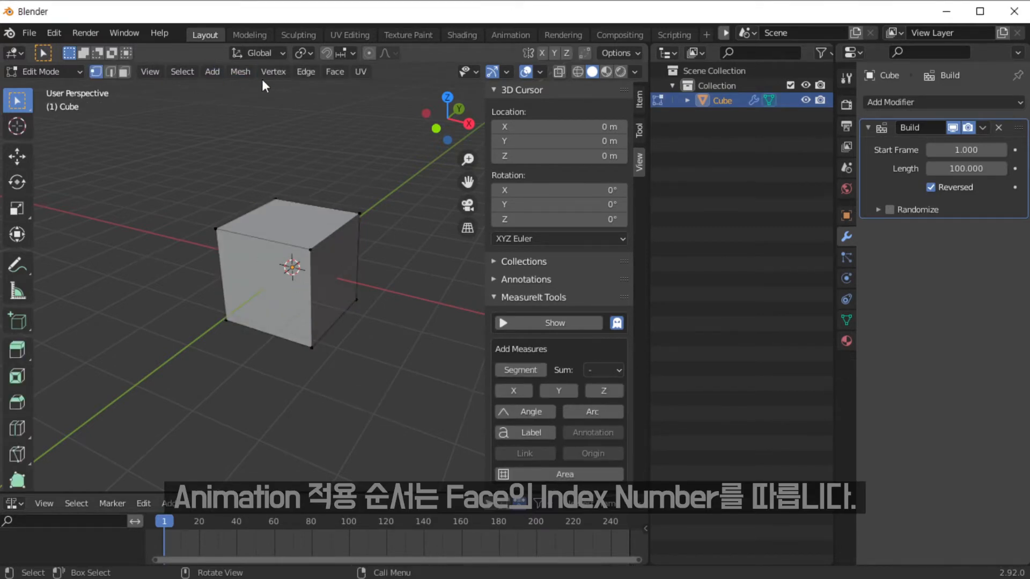
left_click(241, 72)
mouse_move(304, 366)
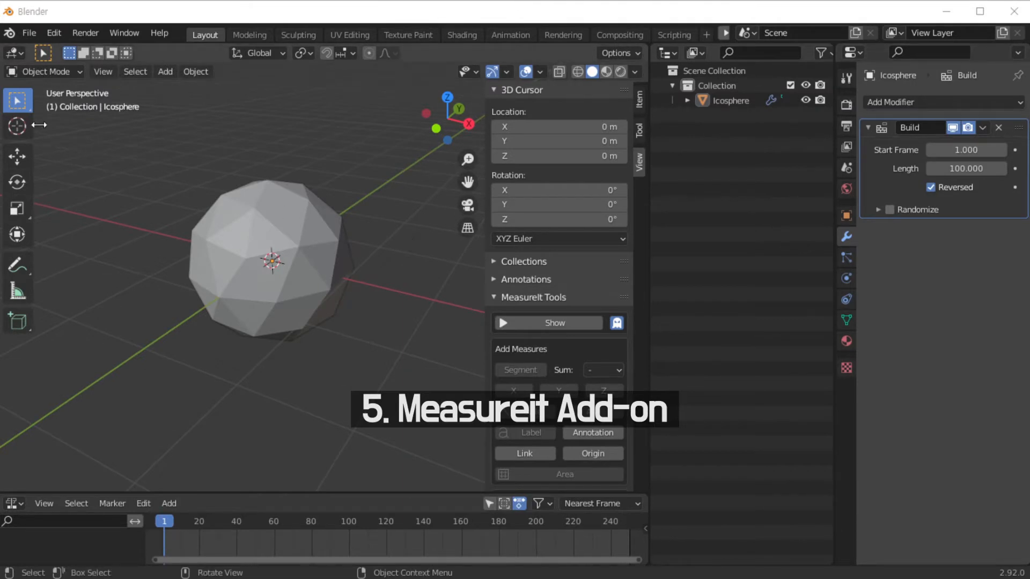
Step: Enable the 3D View: MeasureIt add-on in the preferences and make sure the Developer Extras interface option is on
left_click(54, 33)
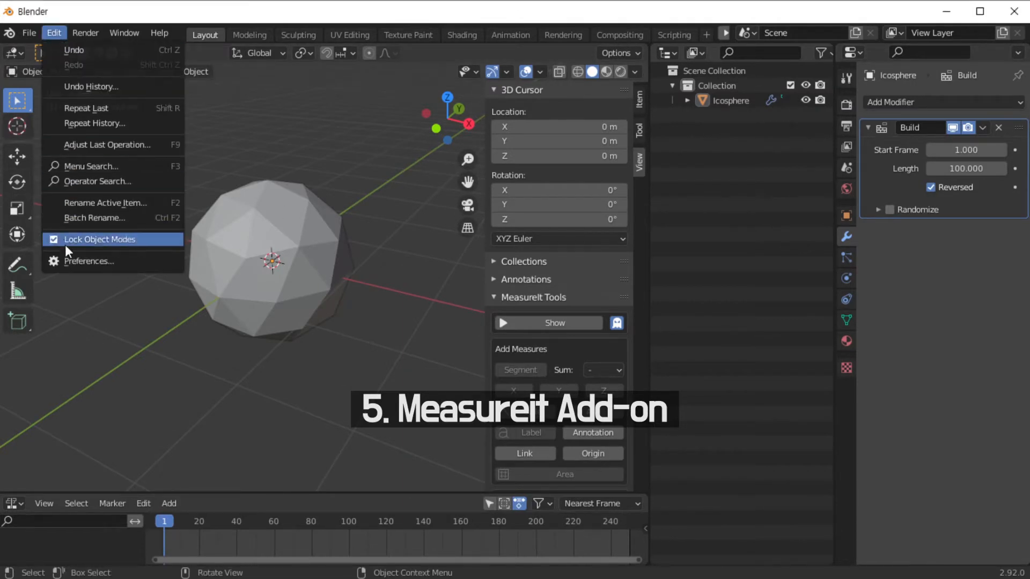
left_click(72, 263)
left_click(37, 221)
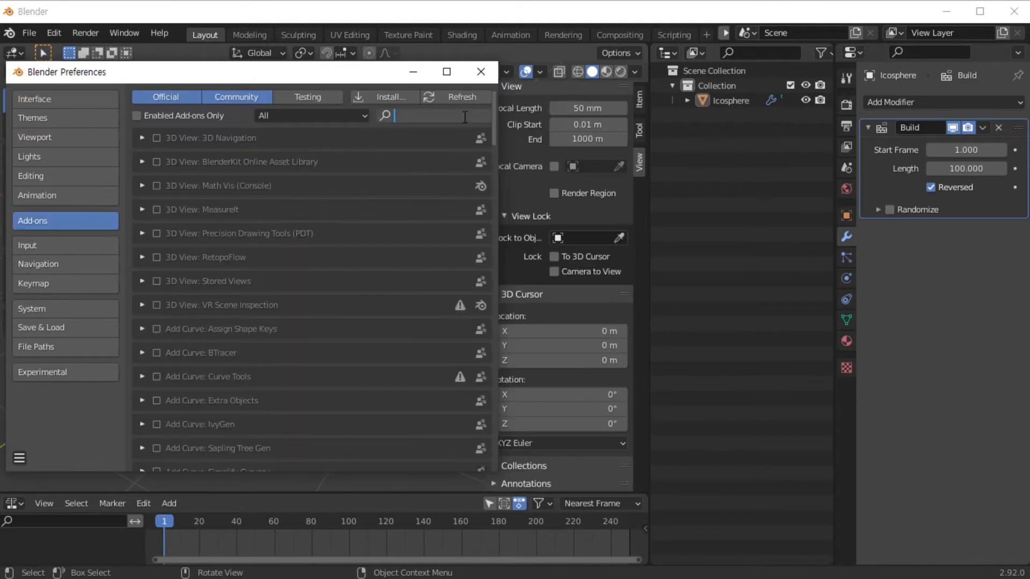
left_click(464, 116)
type("measur")
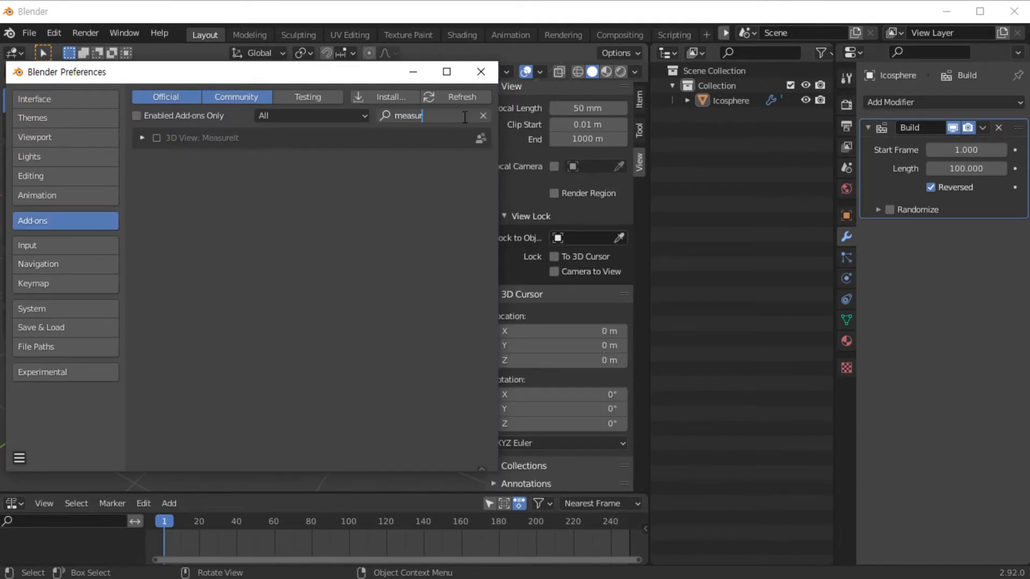
left_click(157, 137)
left_click(156, 137)
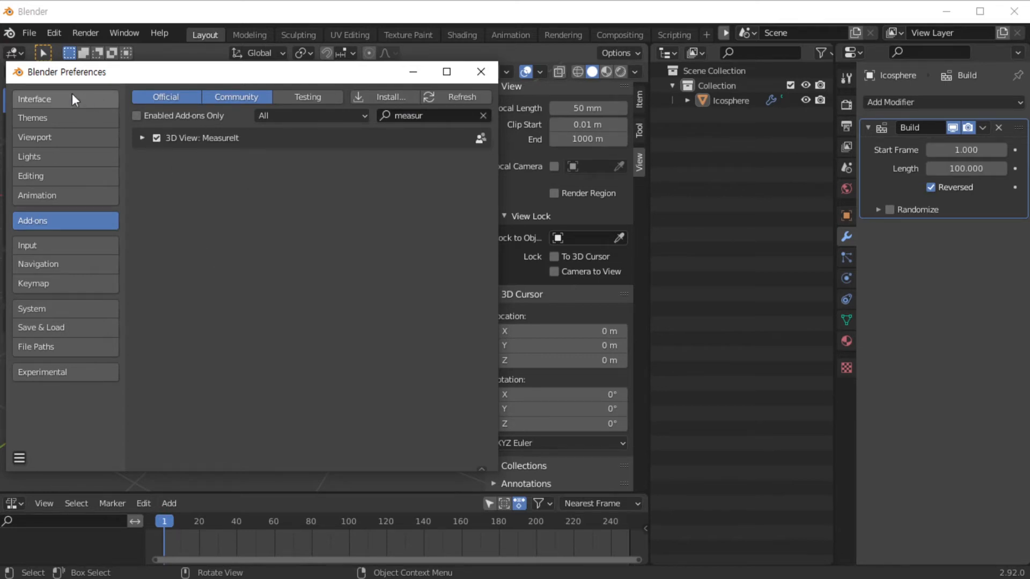
left_click(55, 102)
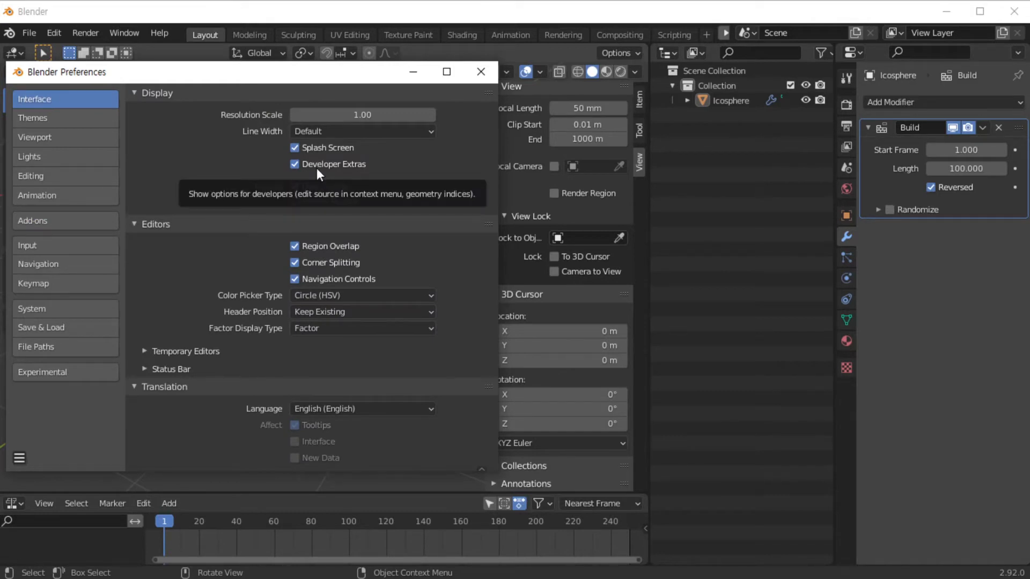
left_click(484, 71)
Step: Display the Indices overlay on the icosphere in Edit Mode
key("Tab")
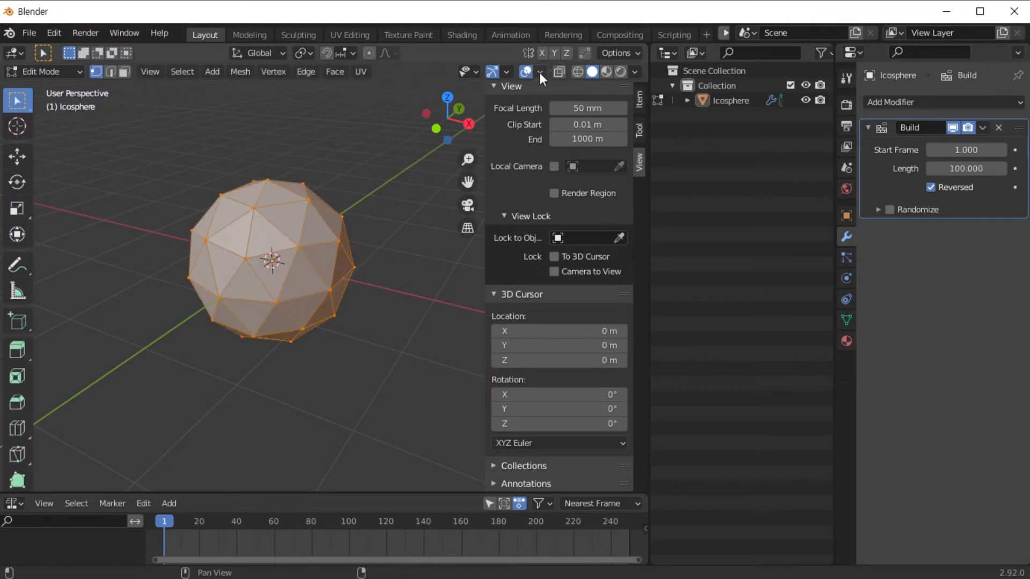
left_click(540, 72)
left_click(447, 477)
key("n")
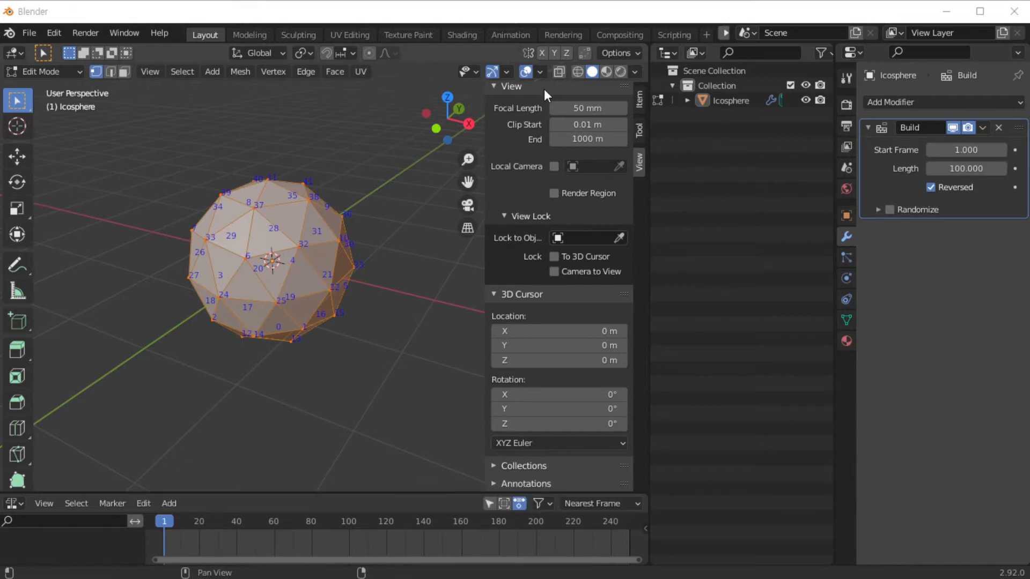
Step: Turn off the Indices overlay for the icosphere
left_click(541, 72)
scroll(517, 477, "down", 2)
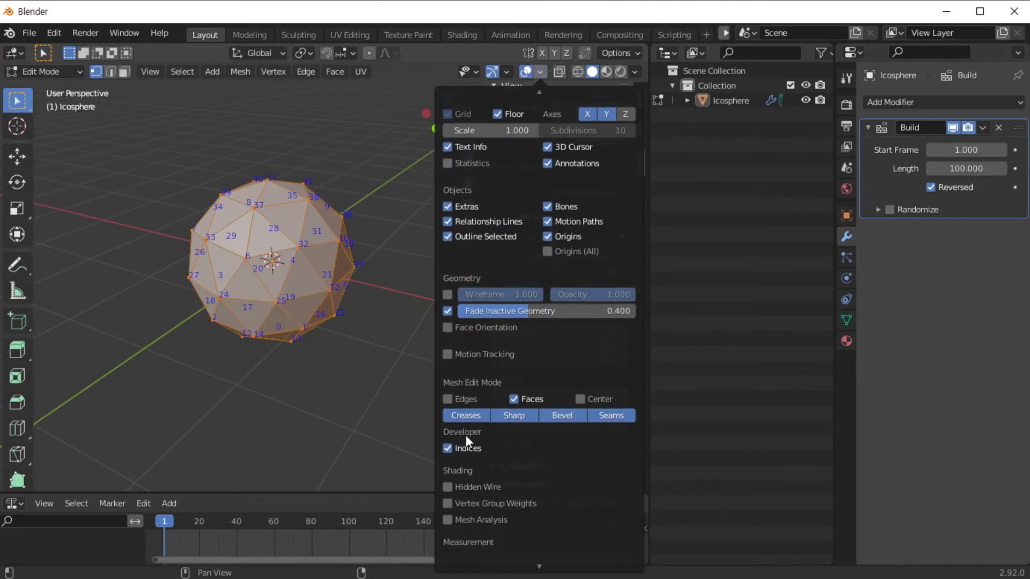
left_click(443, 447)
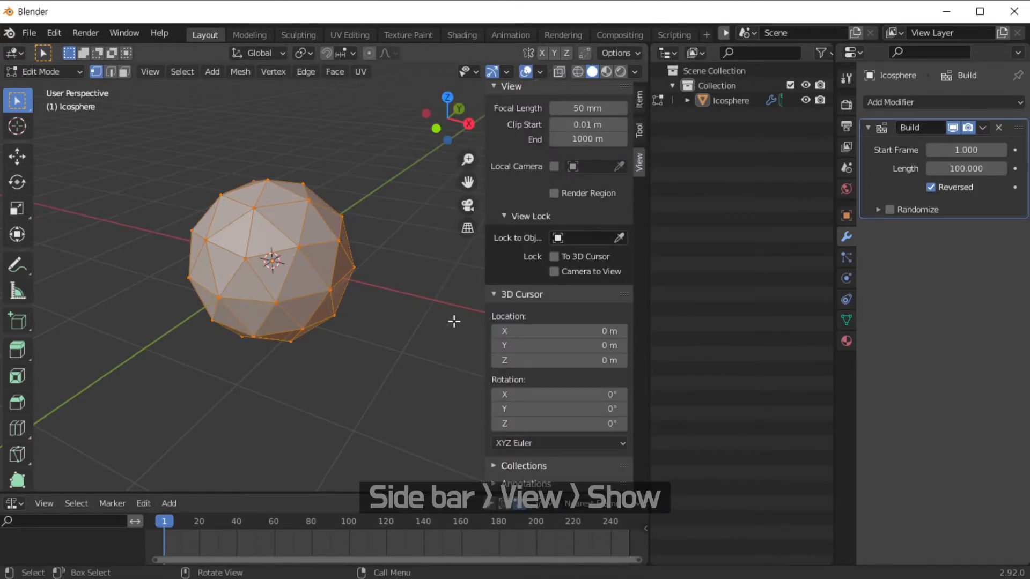
Step: Show the MeasureIt display with Faces debugging, and select the icosphere in Object Mode to view its face numbers
scroll(581, 331, "down", 5)
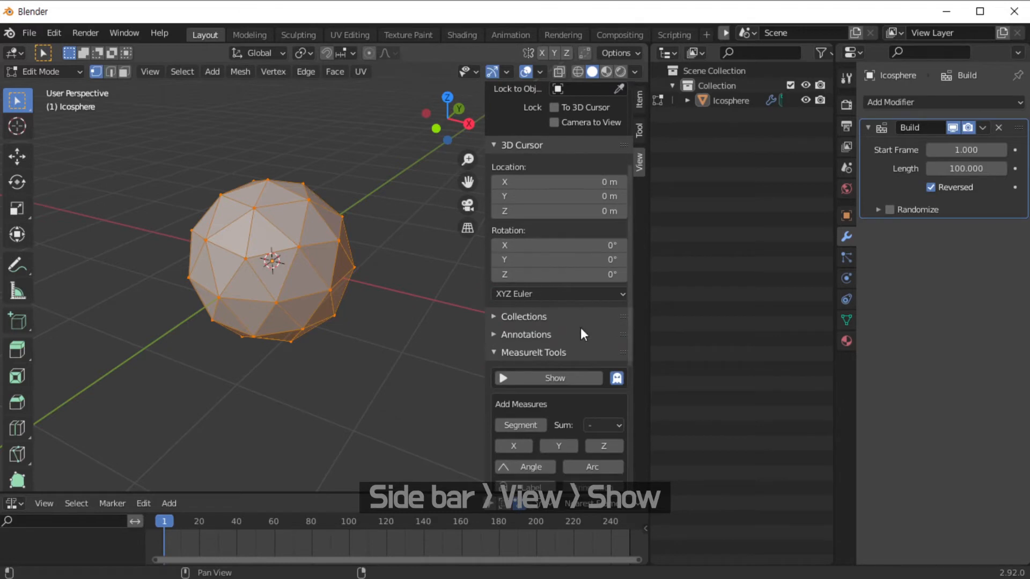
scroll(580, 327, "down", 4)
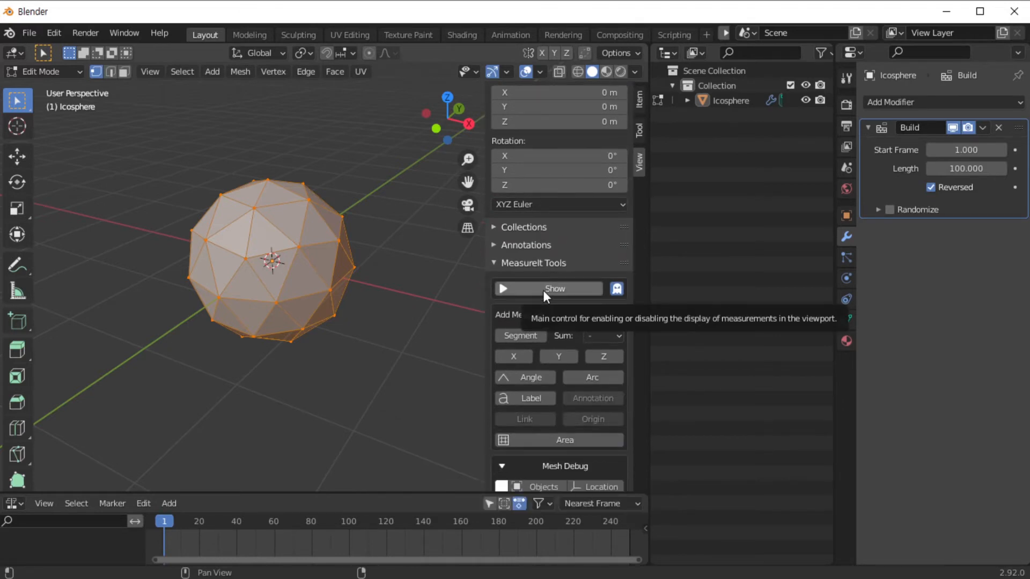
left_click(543, 290)
scroll(556, 312, "down", 7)
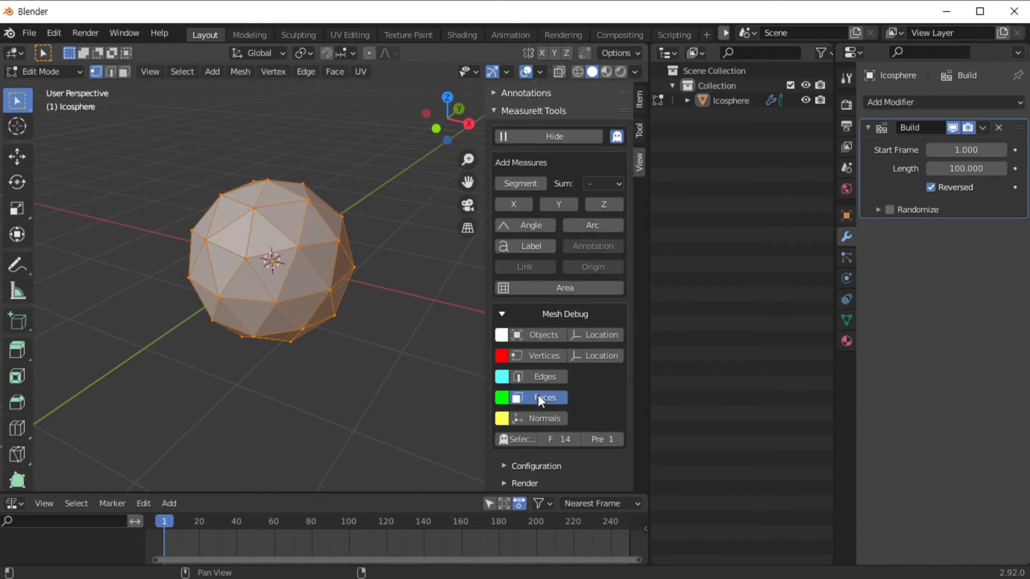
left_click(538, 358)
middle_click_drag(395, 346, 489, 377)
key("Tab")
left_click(294, 299)
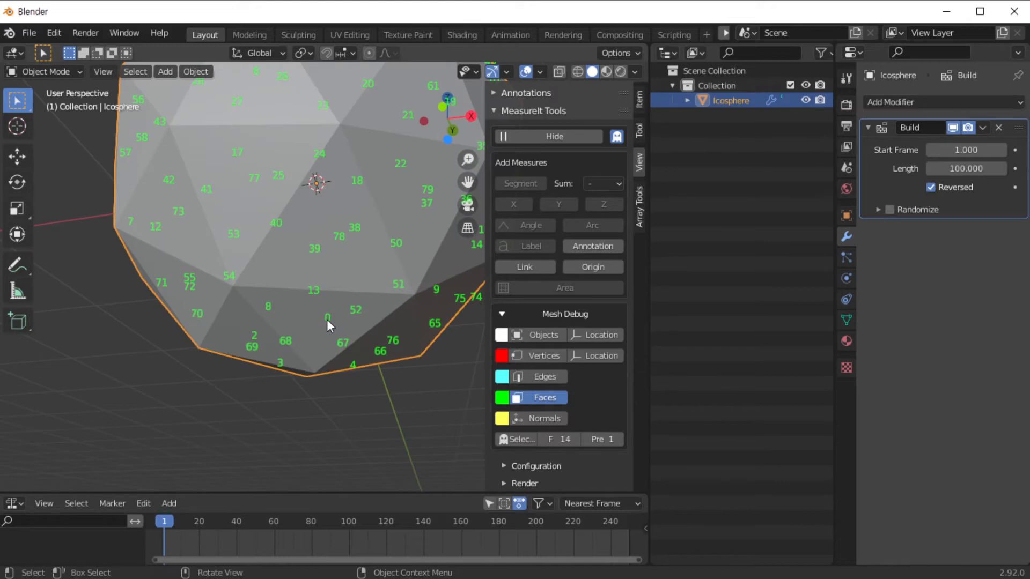
Step: Scrub to about frame 99 and step back to frame 90, examining which numbered faces of the icosphere are built at each frame
left_click_drag(168, 520, 347, 527)
middle_click_drag(360, 320, 272, 346)
key("Left")
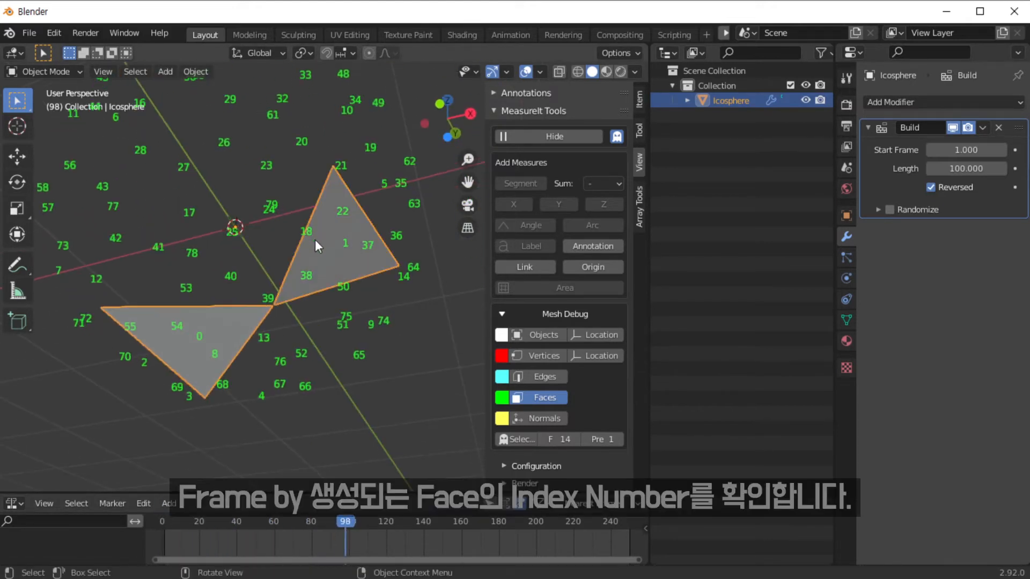
middle_click_drag(314, 239, 217, 355)
key("Left")
key("Left")
key("Left")
scroll(196, 269, "down", 3)
key("Left")
key("Left")
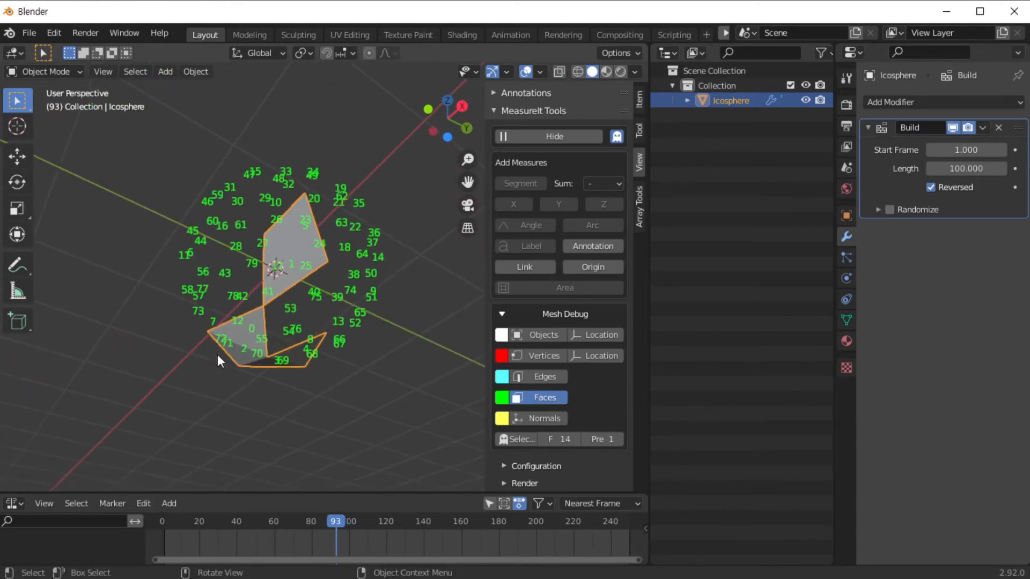
key("Left")
middle_click_drag(250, 320, 339, 368)
key("Left")
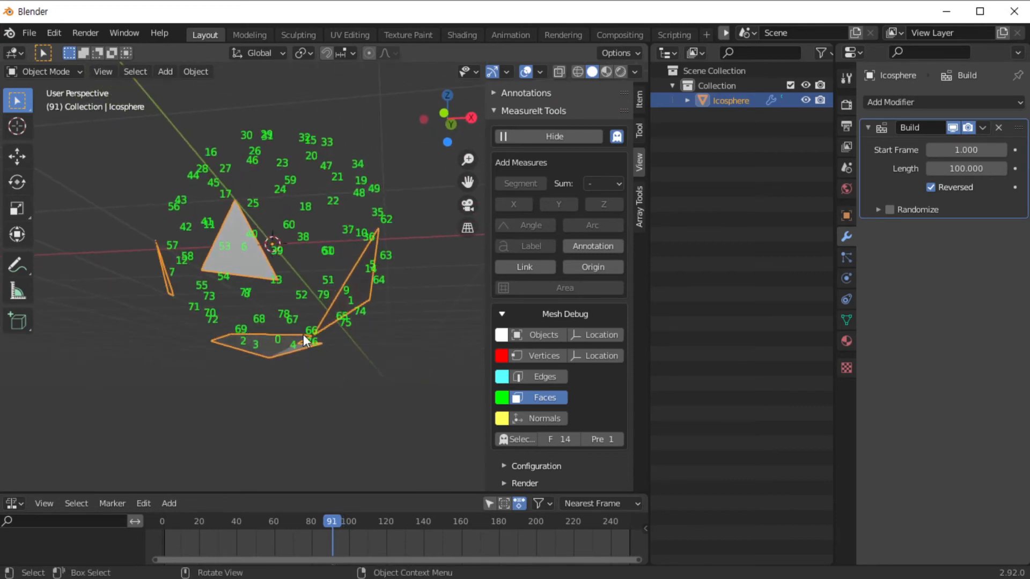
middle_click_drag(304, 333, 368, 340)
key("Left")
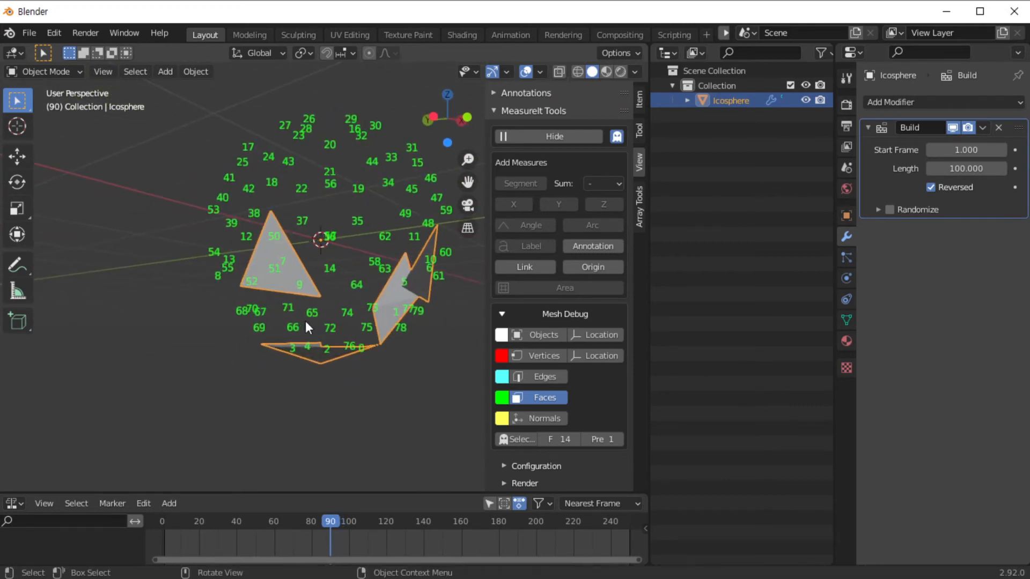
Step: Step back from frame 90 to frame 87, examining from another angle which numbered faces of the icosphere are built
middle_click_drag(307, 327, 529, 318)
key("Left")
key("Left")
key("Left")
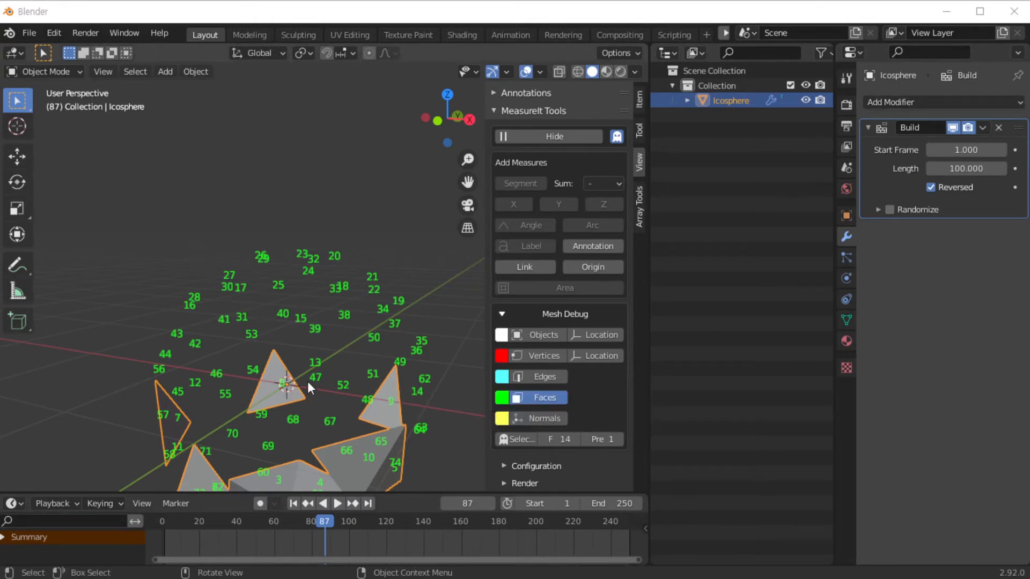
Step: Move the icosphere up along the global Z axis by about 1.04 m so it rests above the 3D cursor
left_click(311, 309)
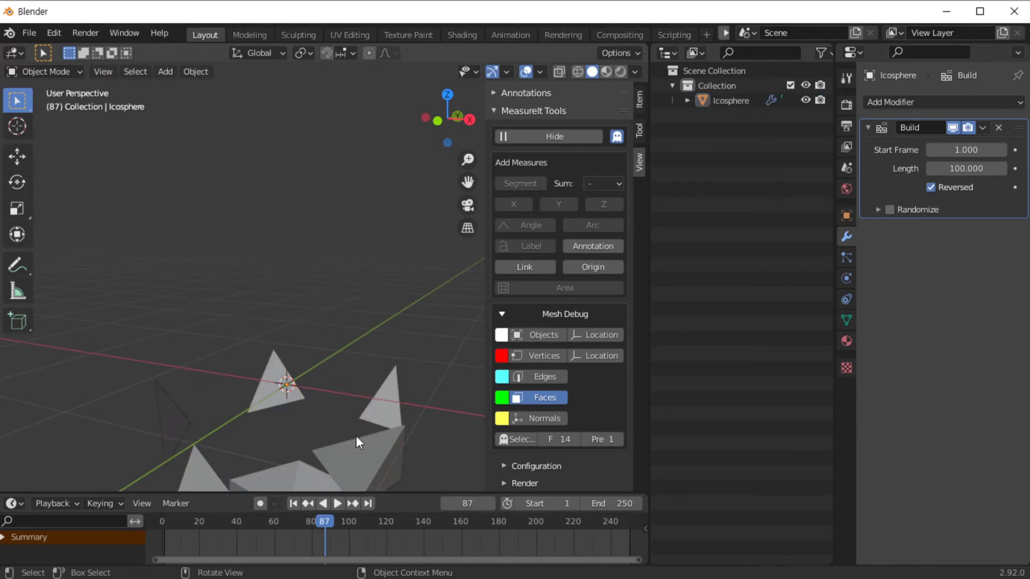
left_click(355, 436)
key("g")
key("z")
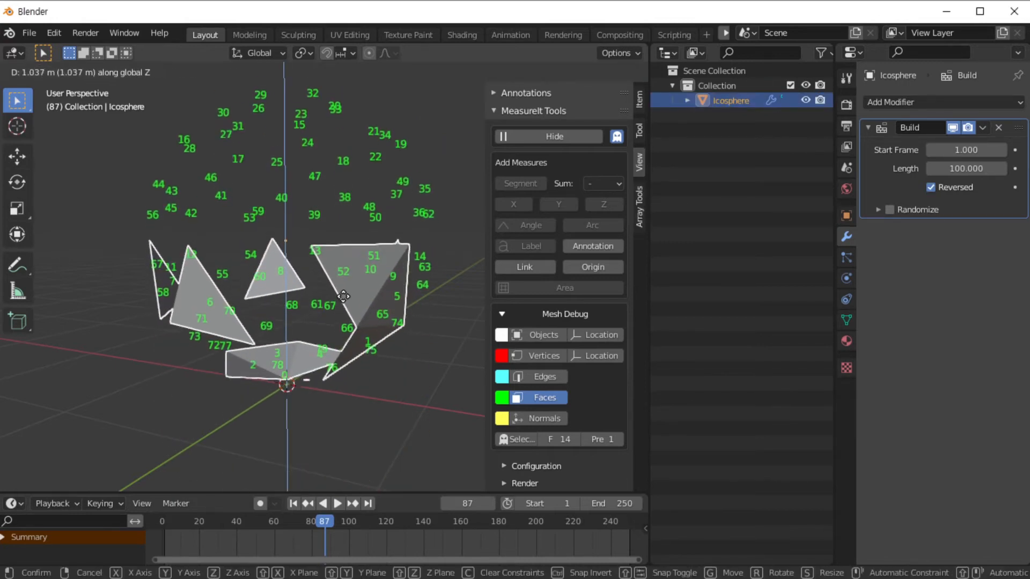
left_click(342, 295)
Step: Play the reversed build animation from frame 1 past frame 100, and return to frame 1
left_click_drag(197, 525, 167, 533)
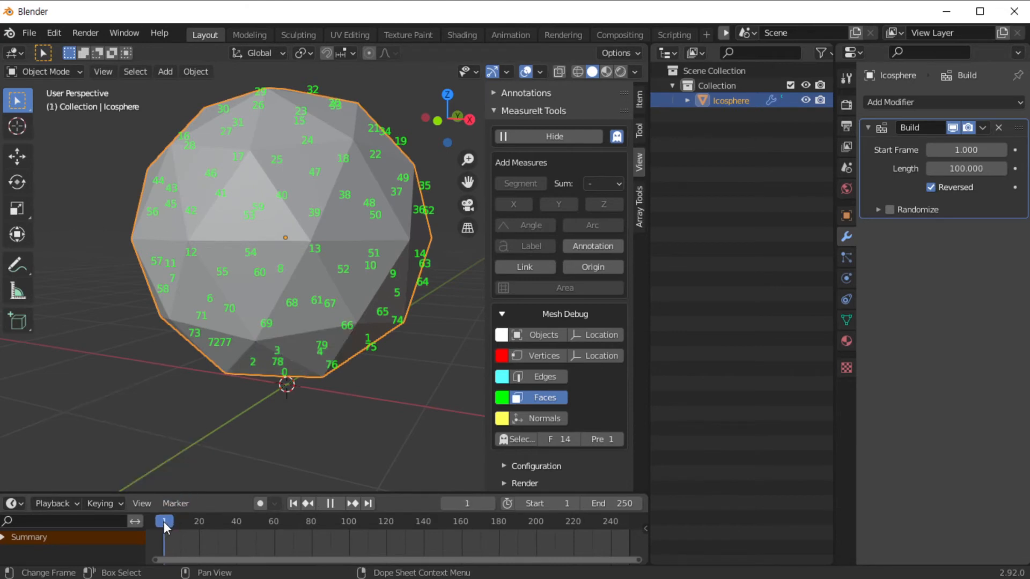
key("space")
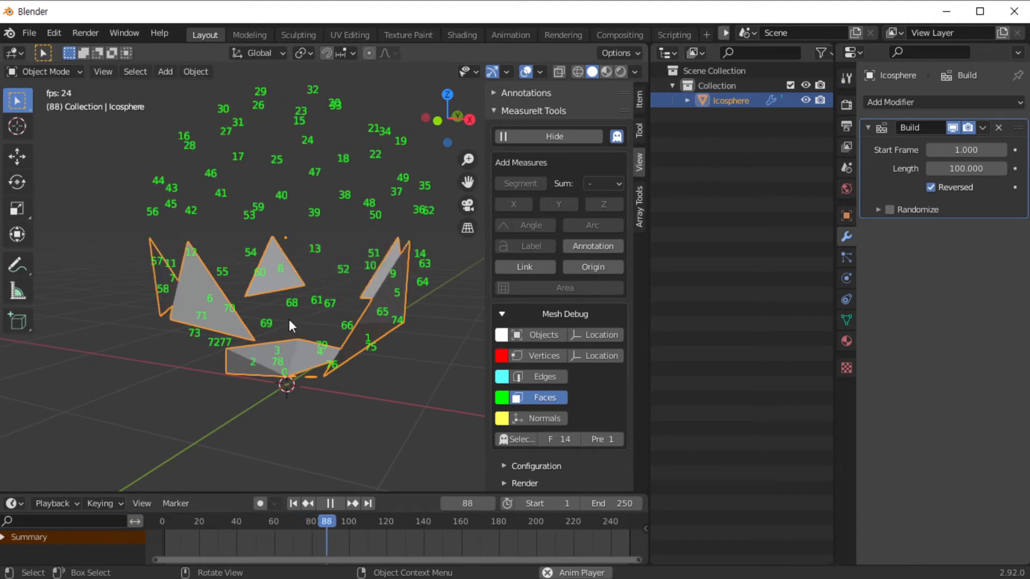
key("space")
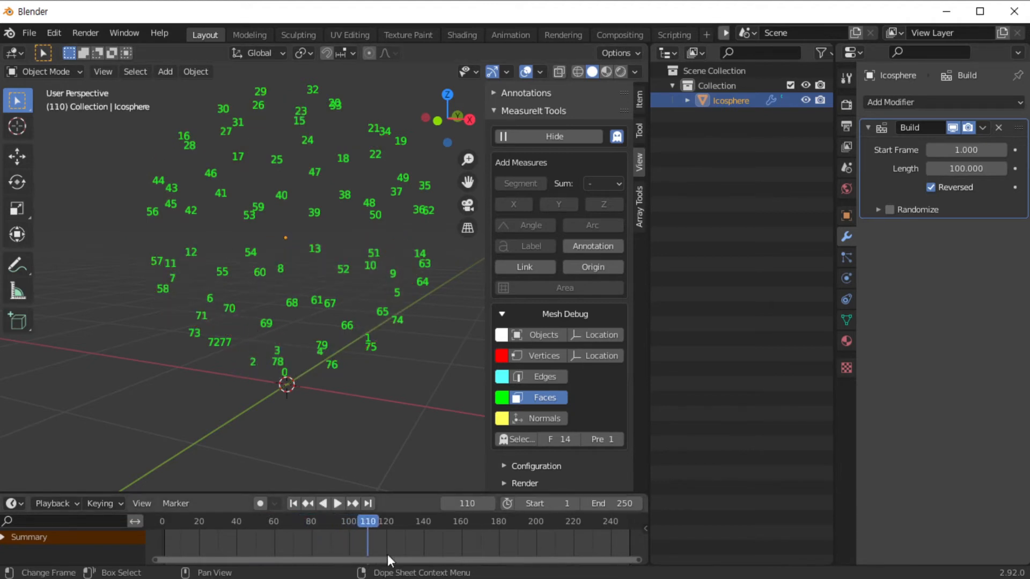
left_click_drag(366, 520, 164, 559)
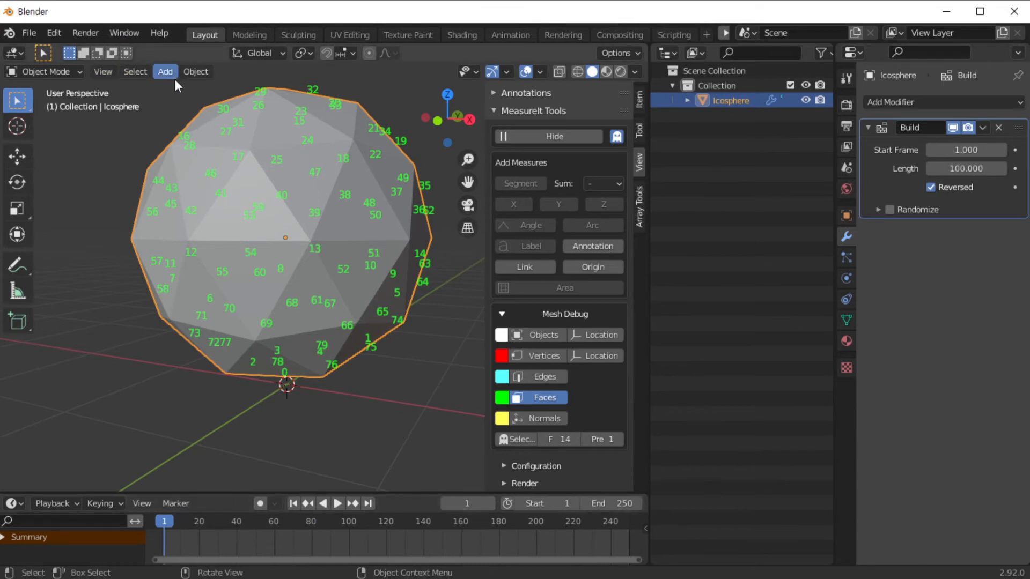
Step: Sort the icosphere's faces by Cursor Distance in Edit Mode with face selection active
key("Tab")
key("3")
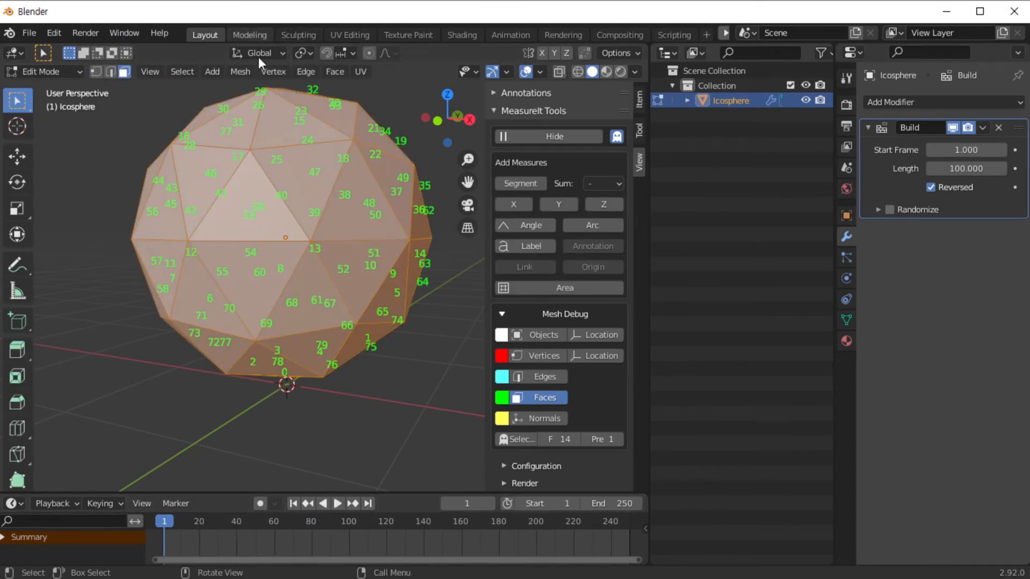
left_click(235, 72)
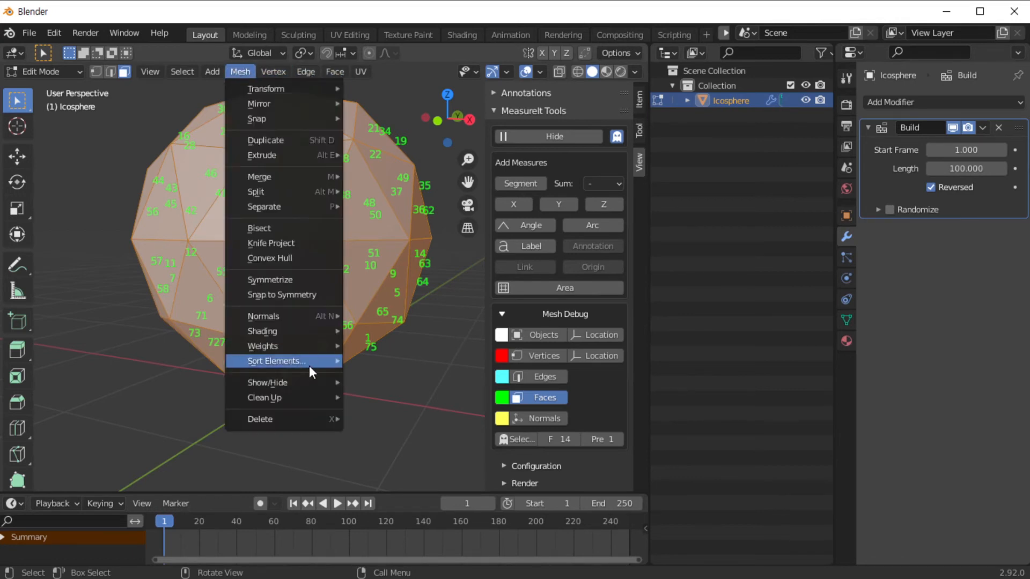
mouse_move(304, 359)
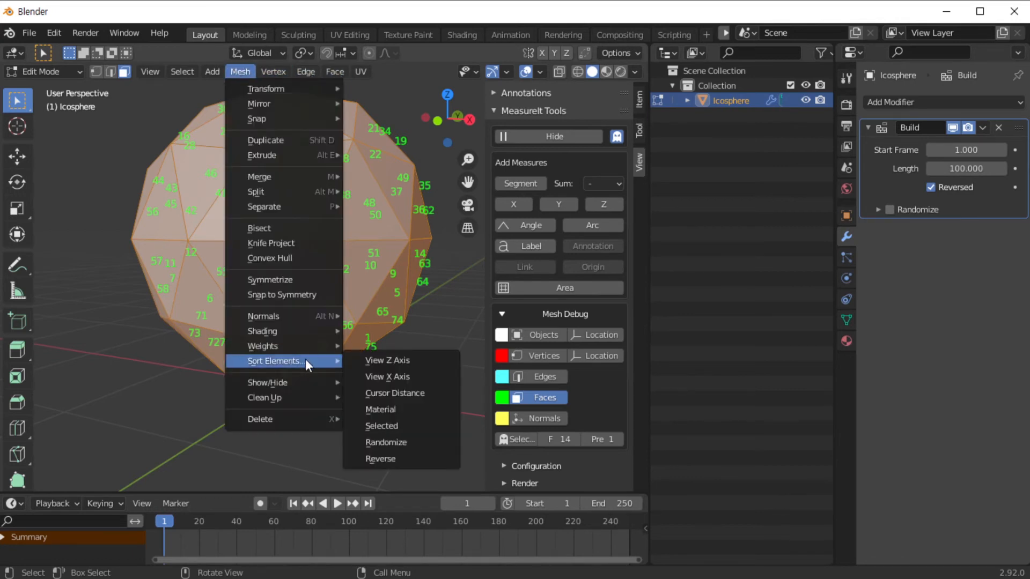
left_click(407, 394)
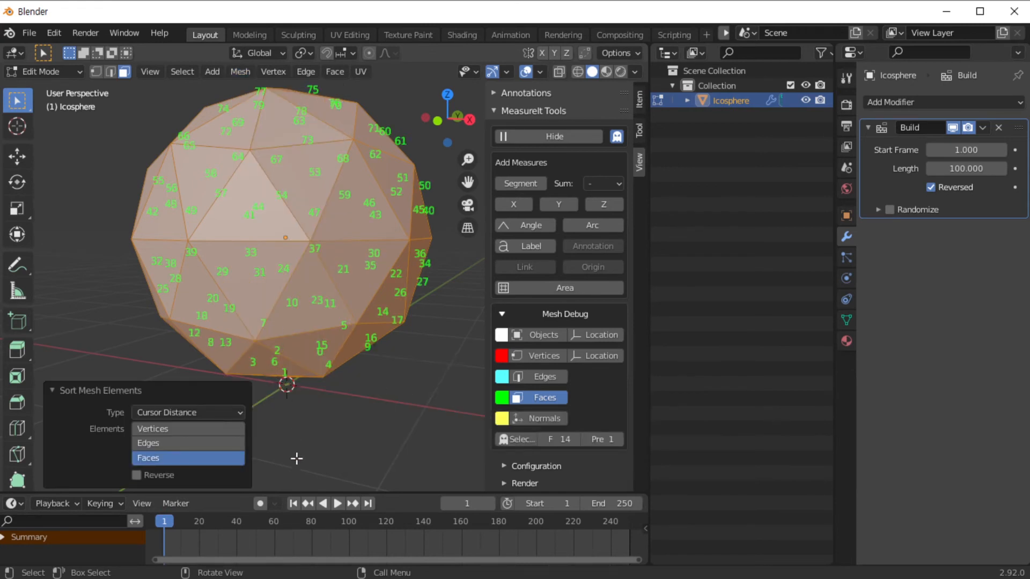
Step: Return to Object Mode, play the reversed build animation with the cursor-distance face order, and rewind to frame 1
left_click(168, 523)
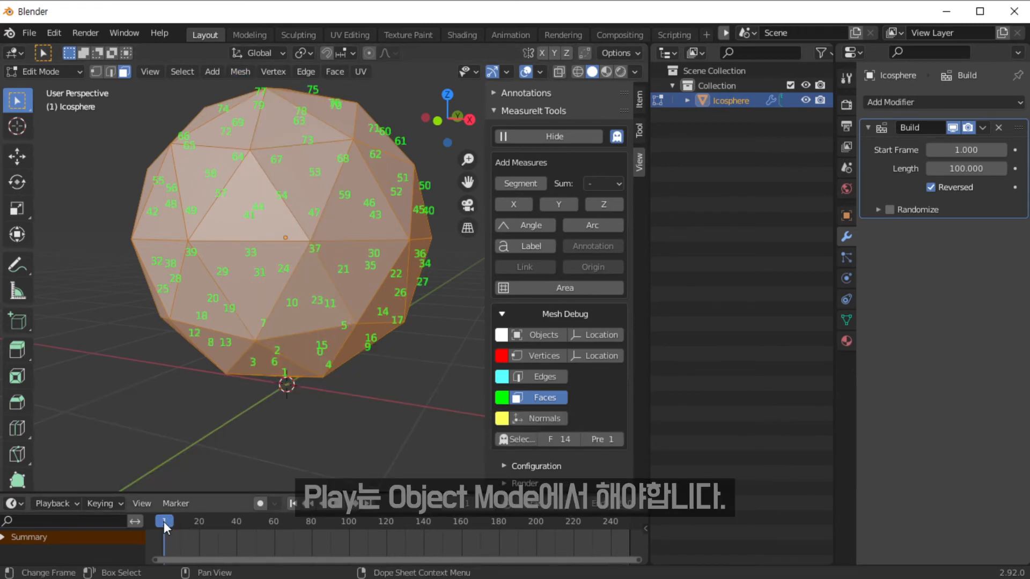
left_click(163, 521)
key("Tab")
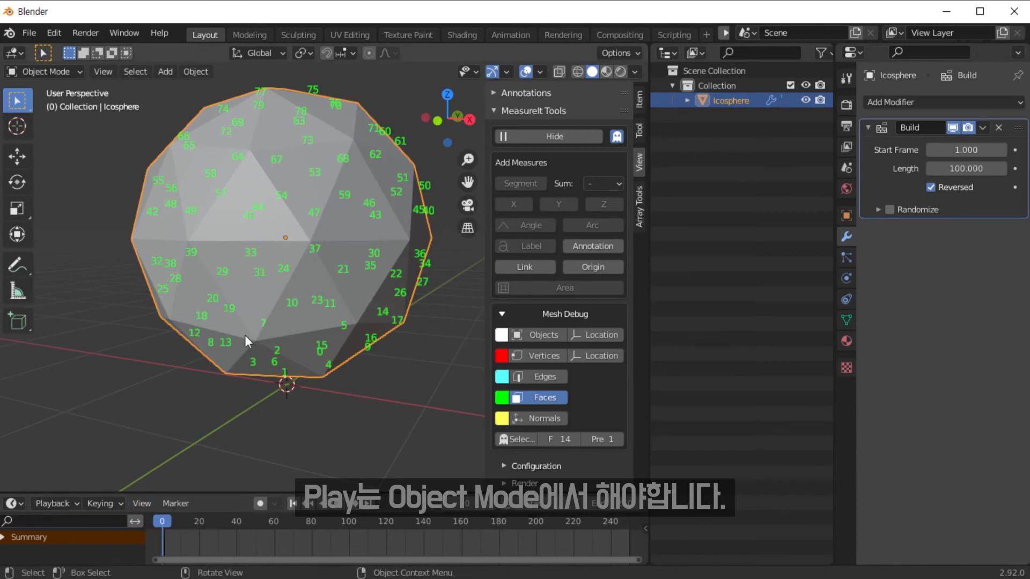
key("space")
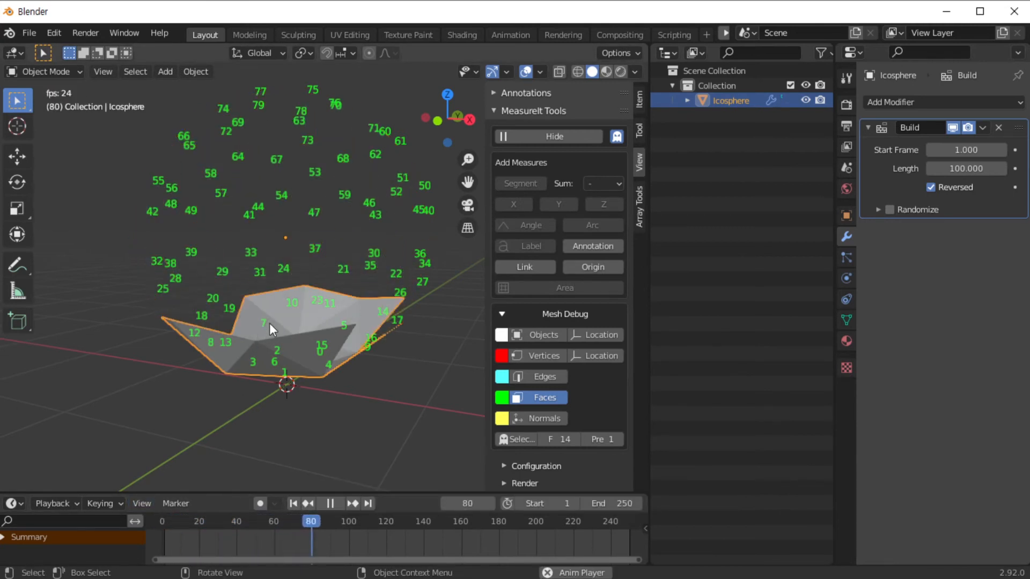
key("space")
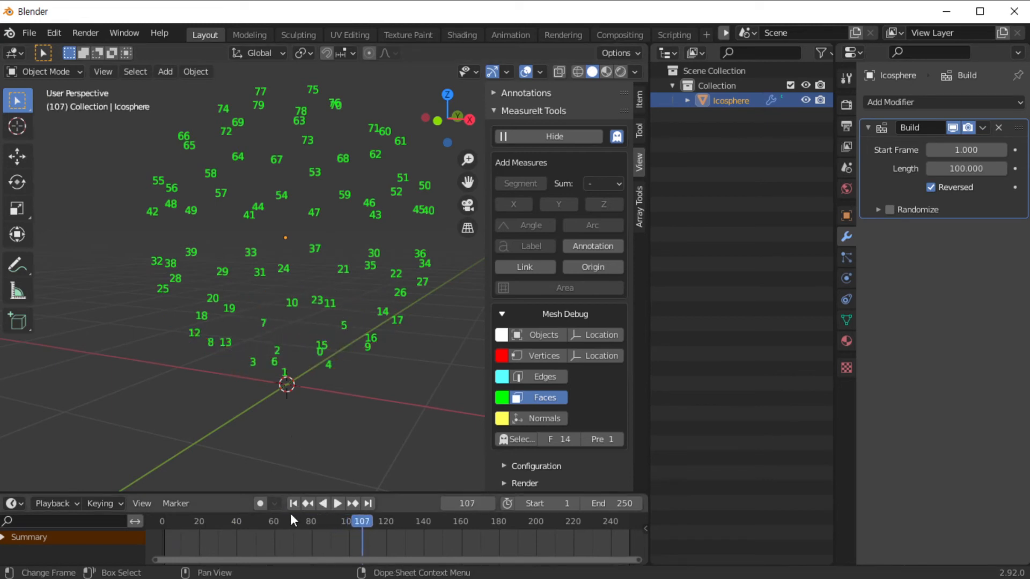
key("shift+Left")
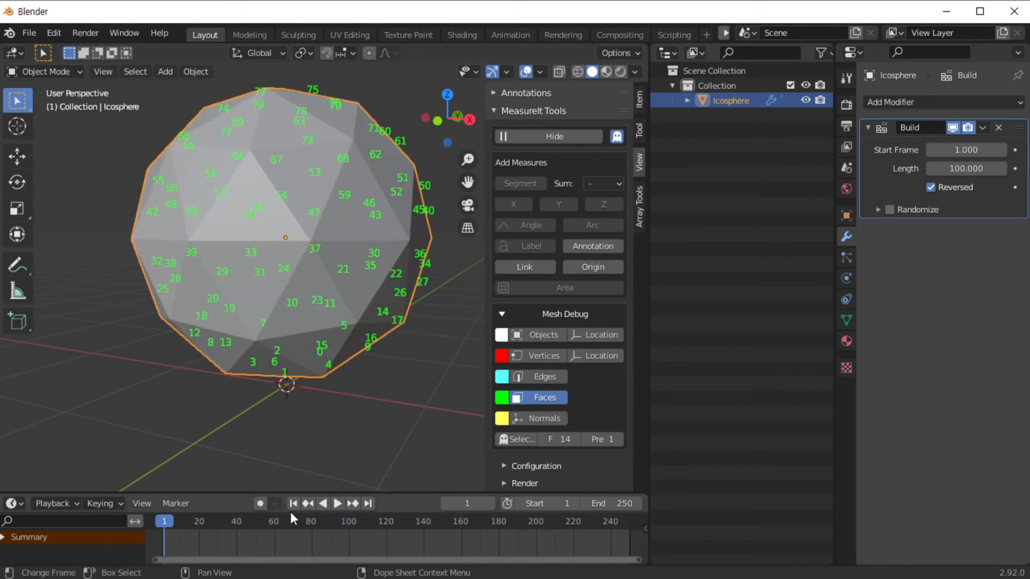
Step: Turn off Reversed in the Build modifier, play the forward build animation, and return to frame 1
left_click(932, 186)
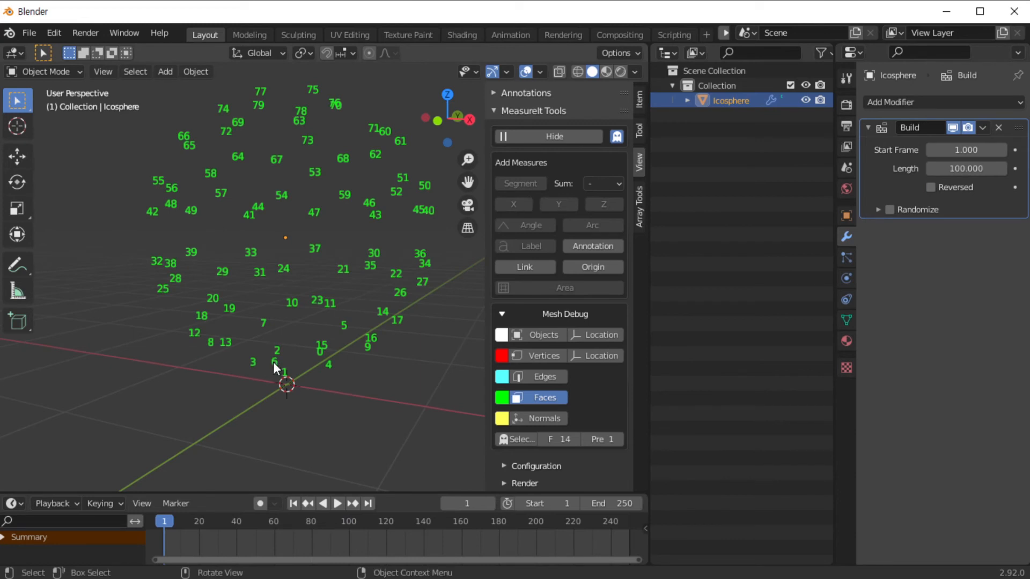
key("space")
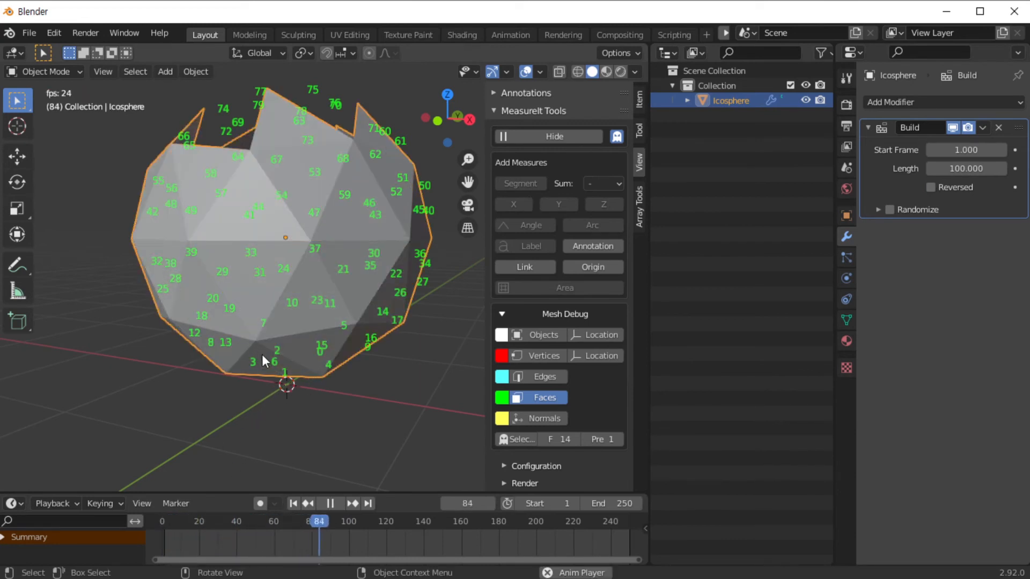
left_click_drag(349, 520, 163, 526)
key("space")
Step: Sort the icosphere's faces by View X Axis in Edit Mode
key("Tab")
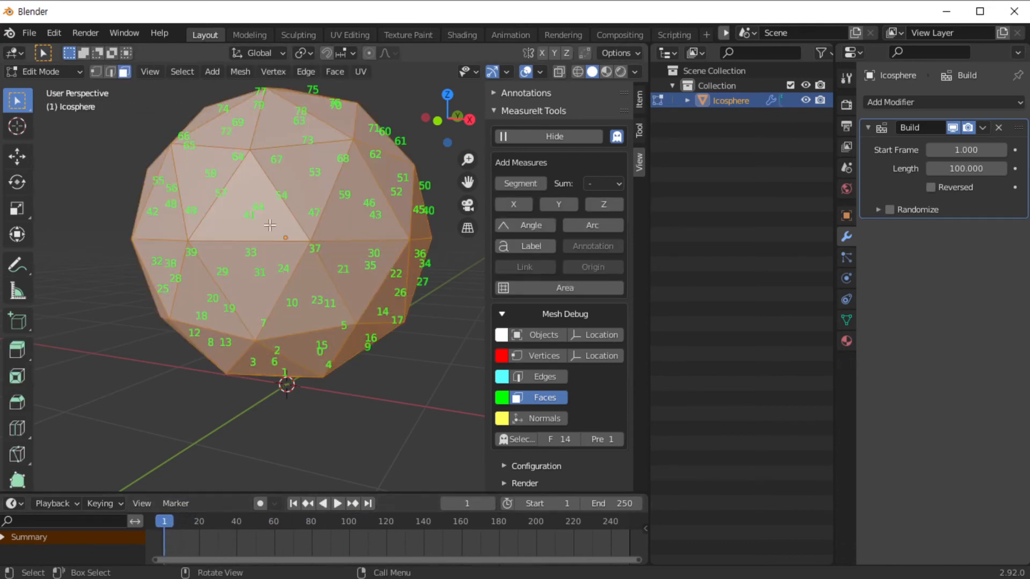
left_click(235, 72)
mouse_move(315, 359)
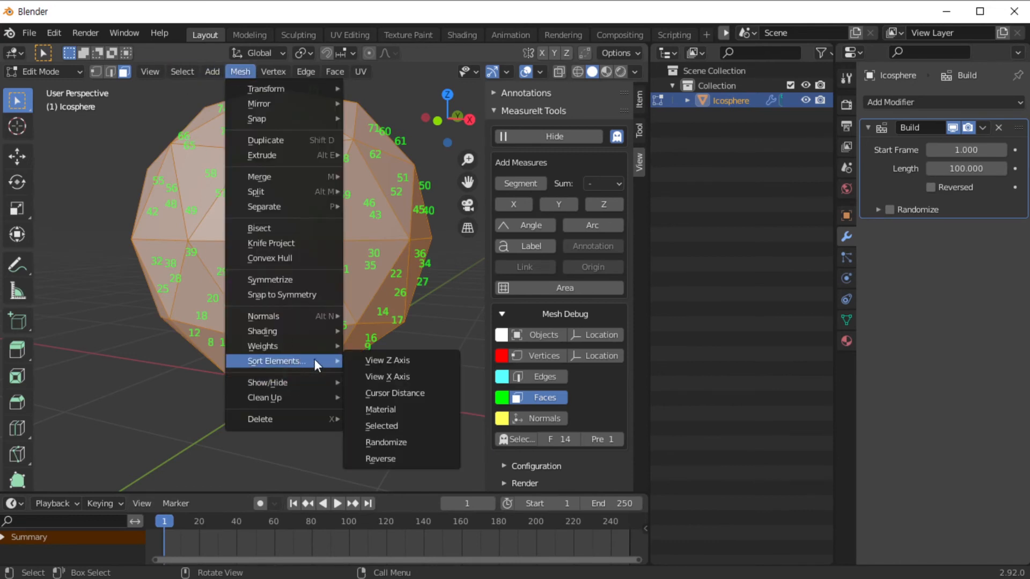
left_click(393, 375)
Step: Return to Object Mode and play the build animation to check the face order along the view's X axis
key("space")
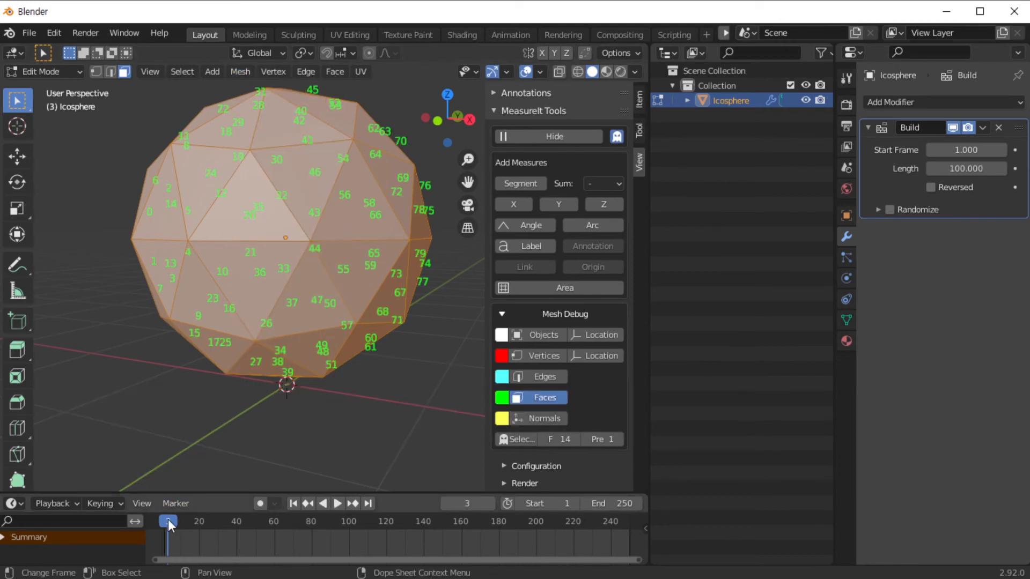
key("Tab")
key("space")
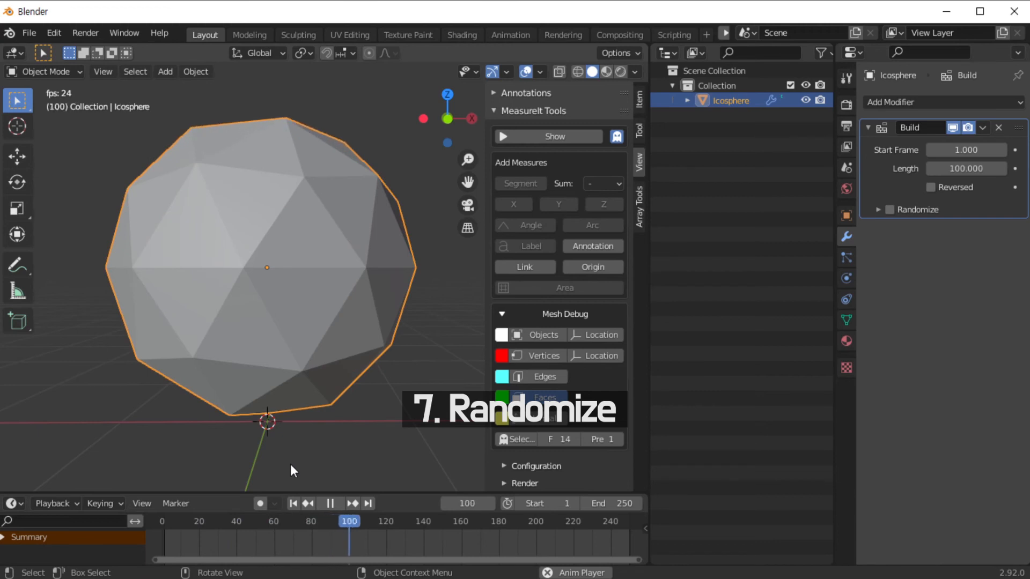
key("space")
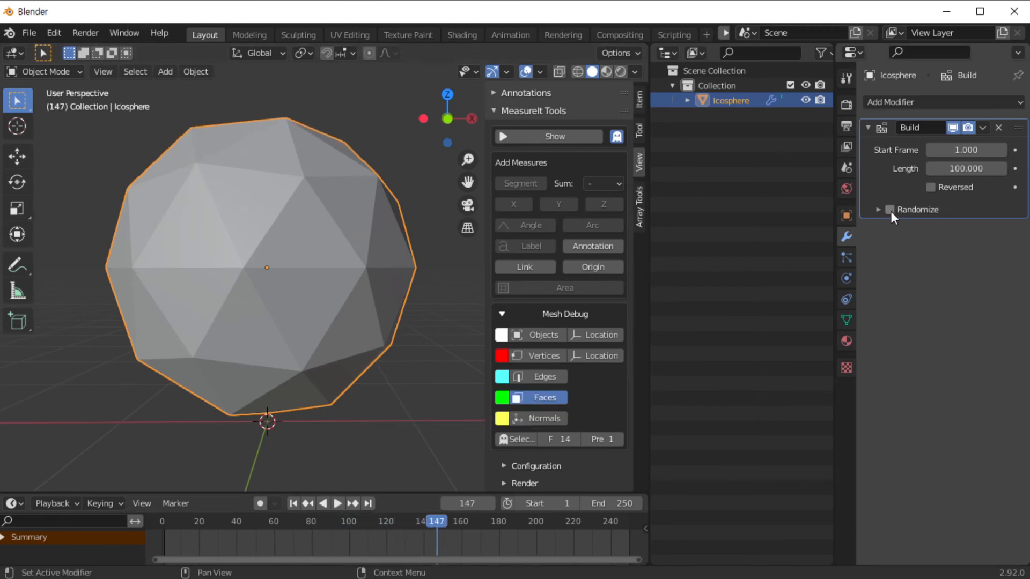
Step: Enable Randomize in the Build modifier and play the animation from frame 1 until the icosphere is fully built
left_click(889, 210)
key("shift+Left")
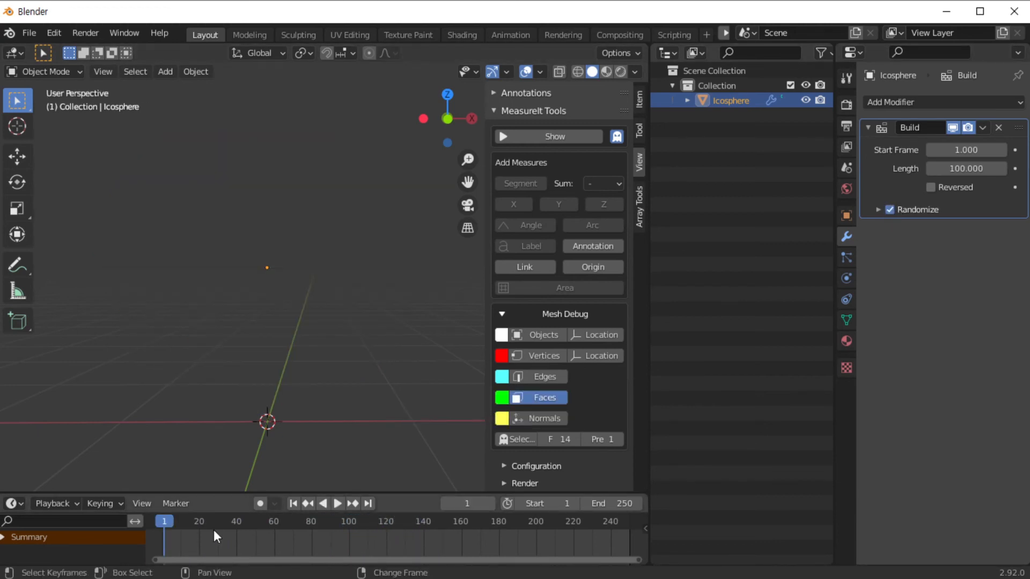
key("space")
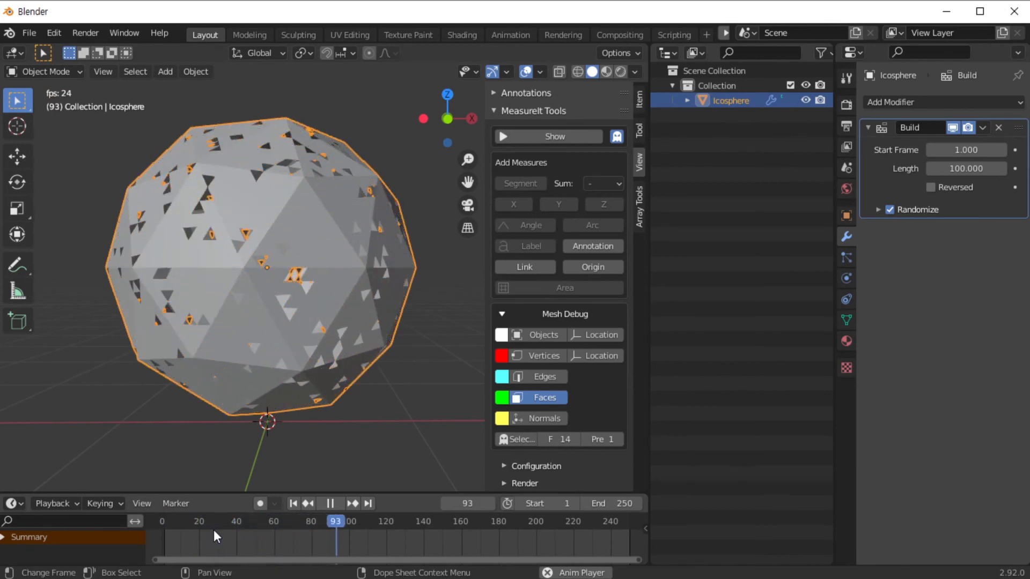
key("space")
Step: Set the Build modifier's Randomize Seed to 1 and scrub back to about frame 25 to view the new random order
left_click(878, 210)
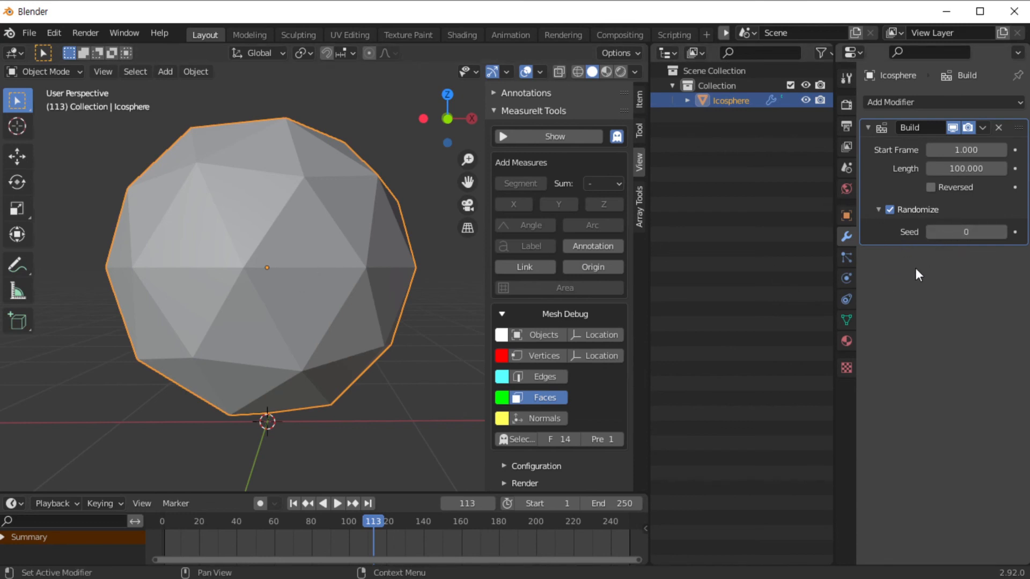
left_click(965, 232)
type("1")
key("Return")
left_click_drag(372, 523, 208, 536)
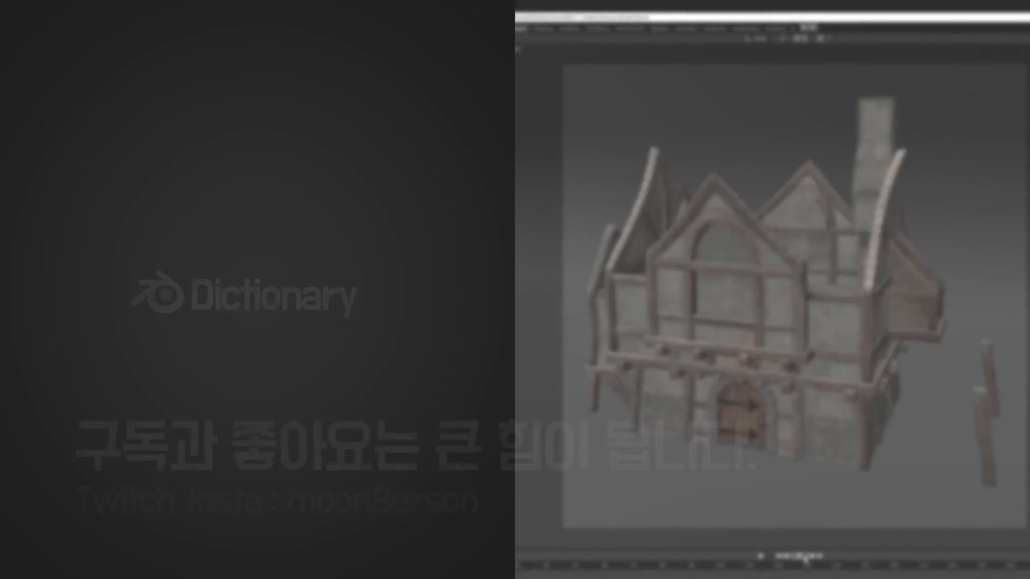